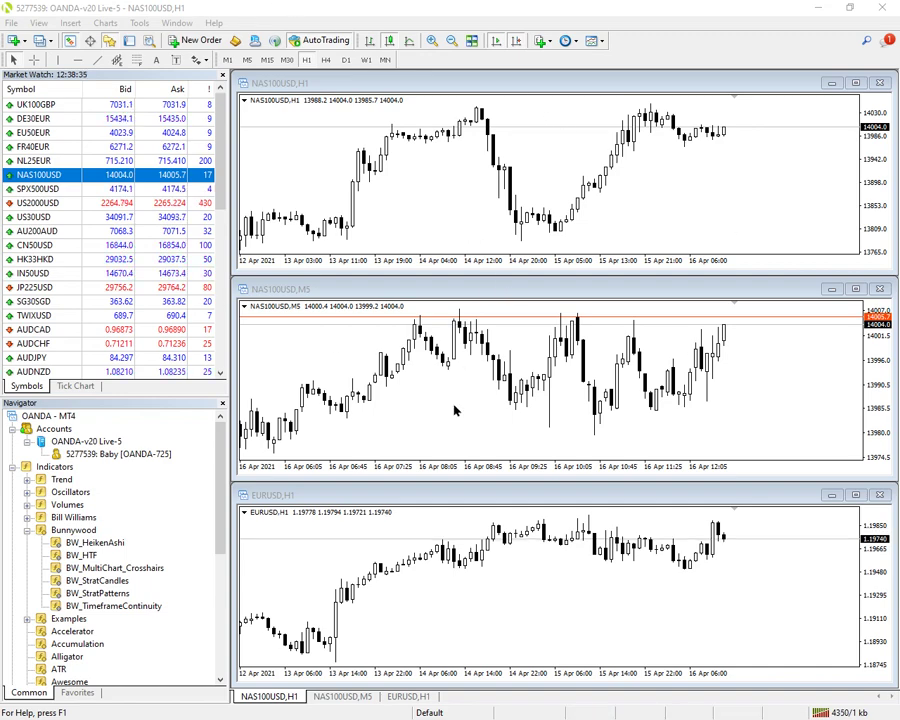
Attach BW_MultiChart_Crosshairs from Bunnywood indicators to the top NAS100USD H1 chart, keeping default inputs.
right_click(437, 208)
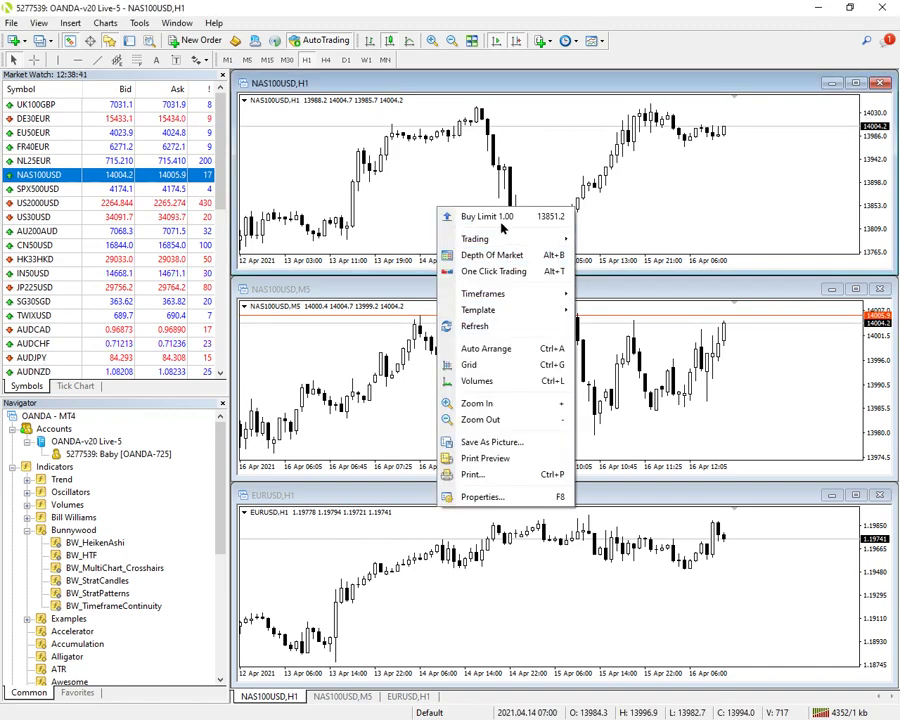
left_click(408, 185)
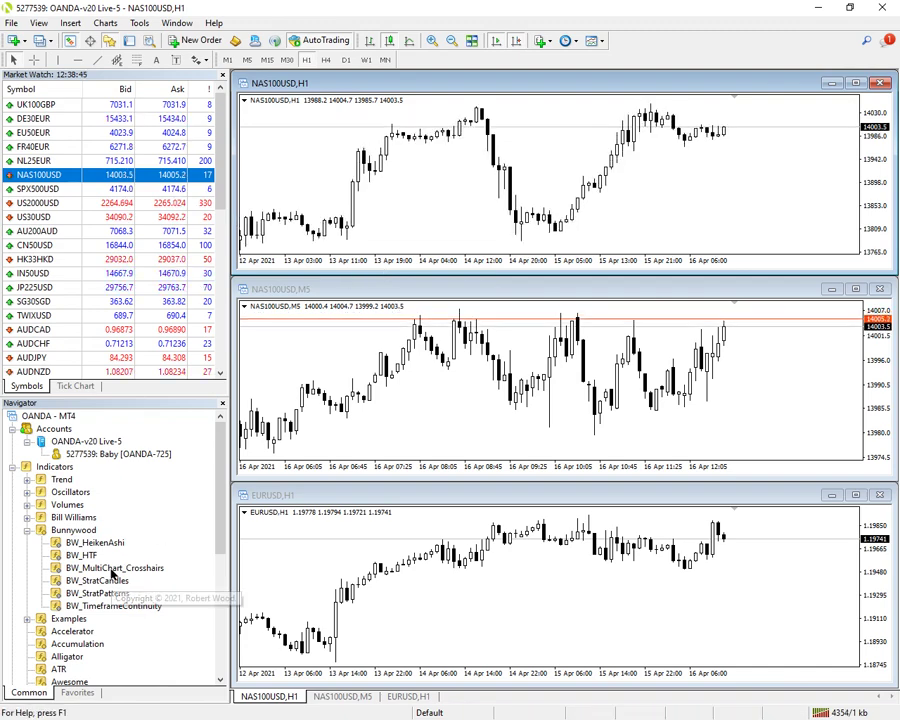
left_click_drag(100, 581, 310, 403)
left_click_drag(398, 243, 412, 197)
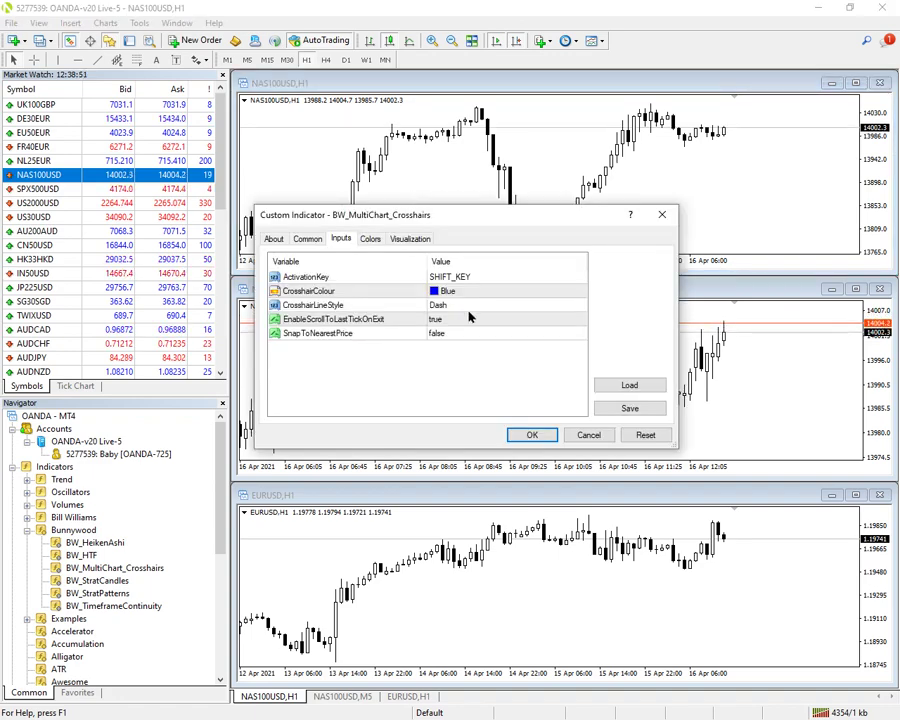
left_click(532, 434)
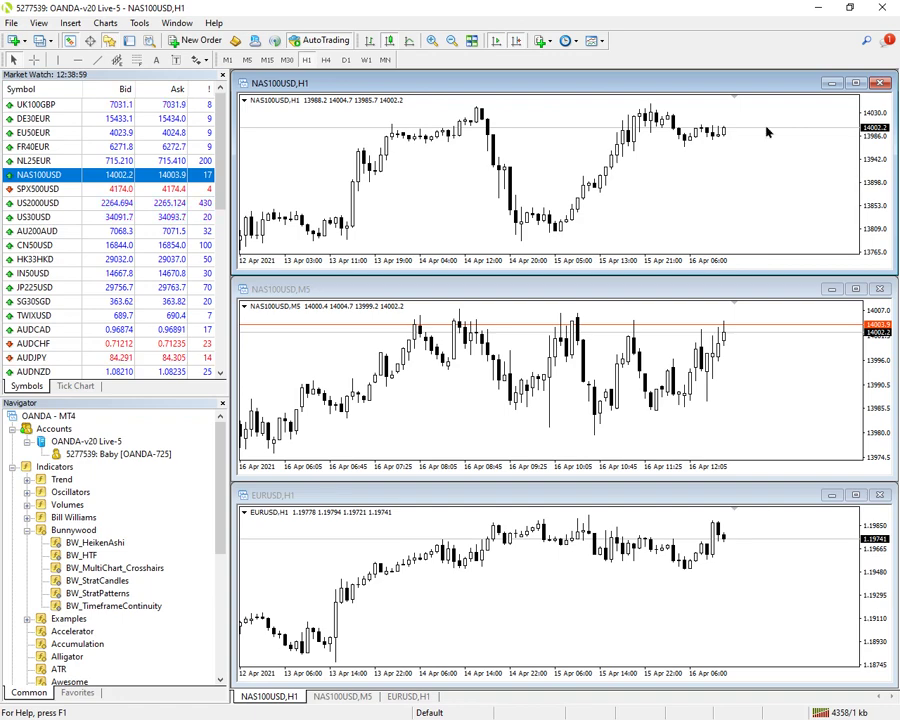
Load SPX500USD into the linked top chart, then check the M5 and EURUSD H1 charts.
right_click(544, 139)
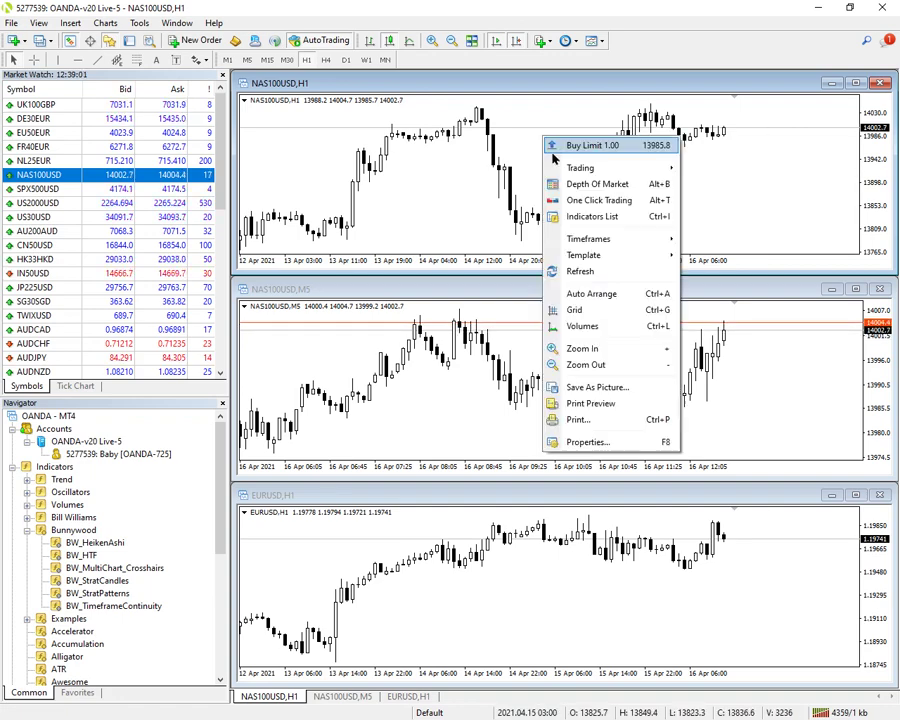
left_click(504, 208)
left_click_drag(504, 208, 452, 207)
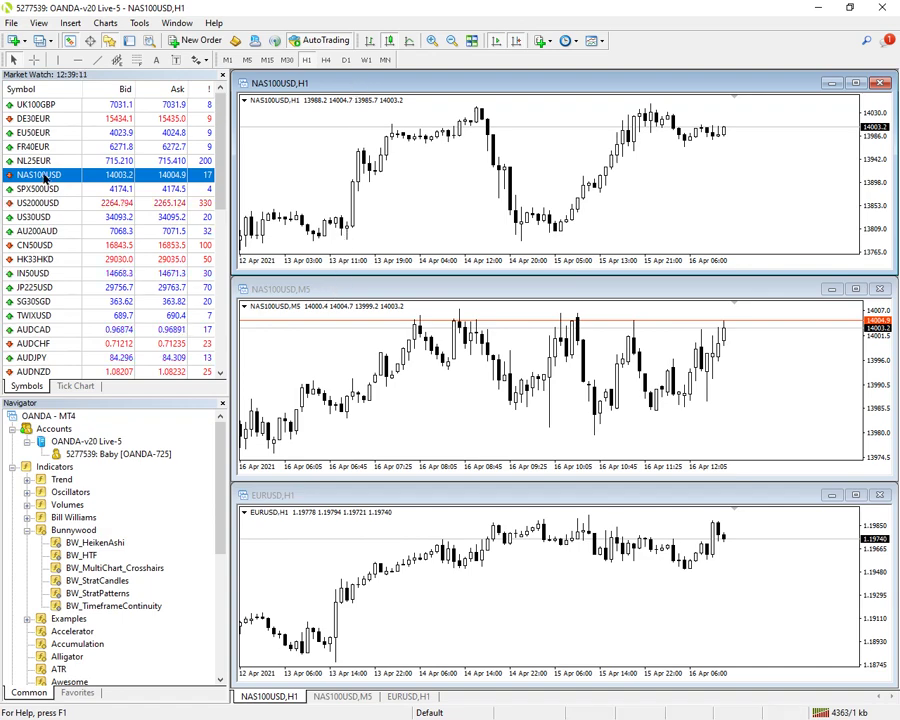
left_click_drag(40, 190, 315, 182)
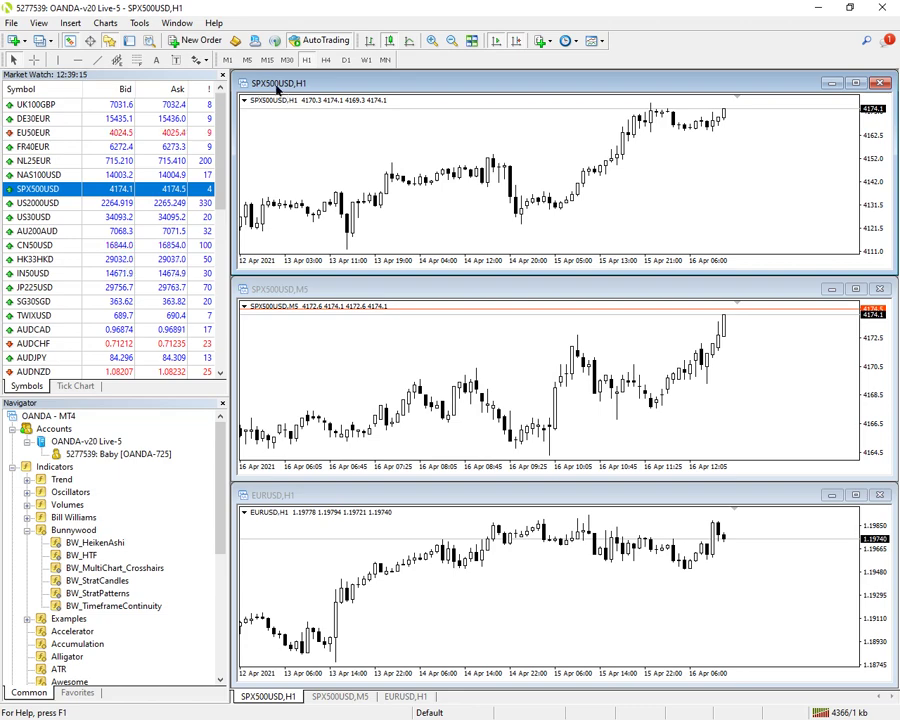
left_click(255, 292)
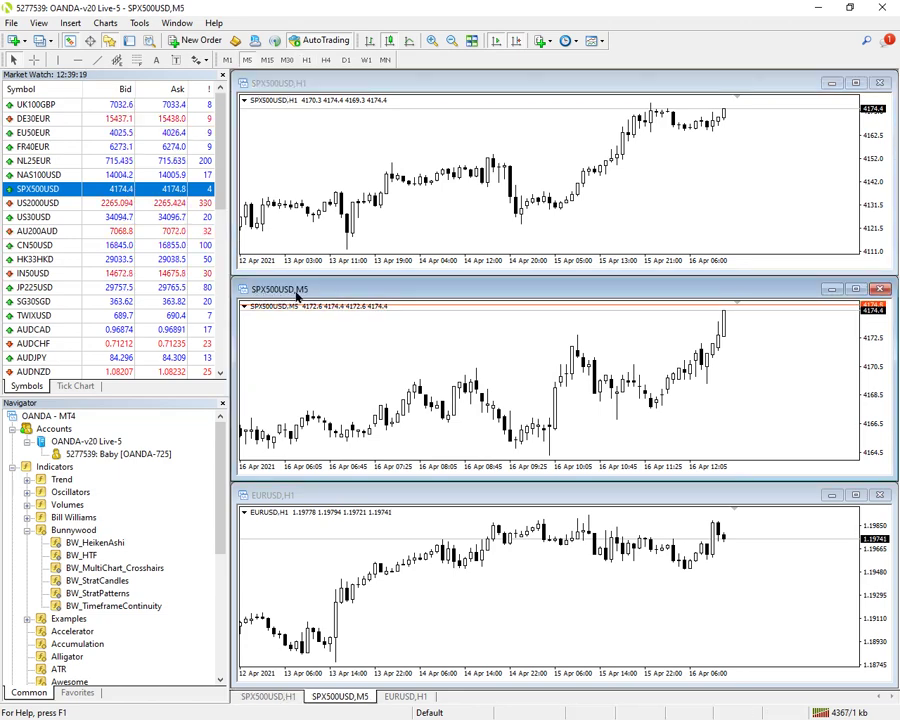
left_click(268, 496)
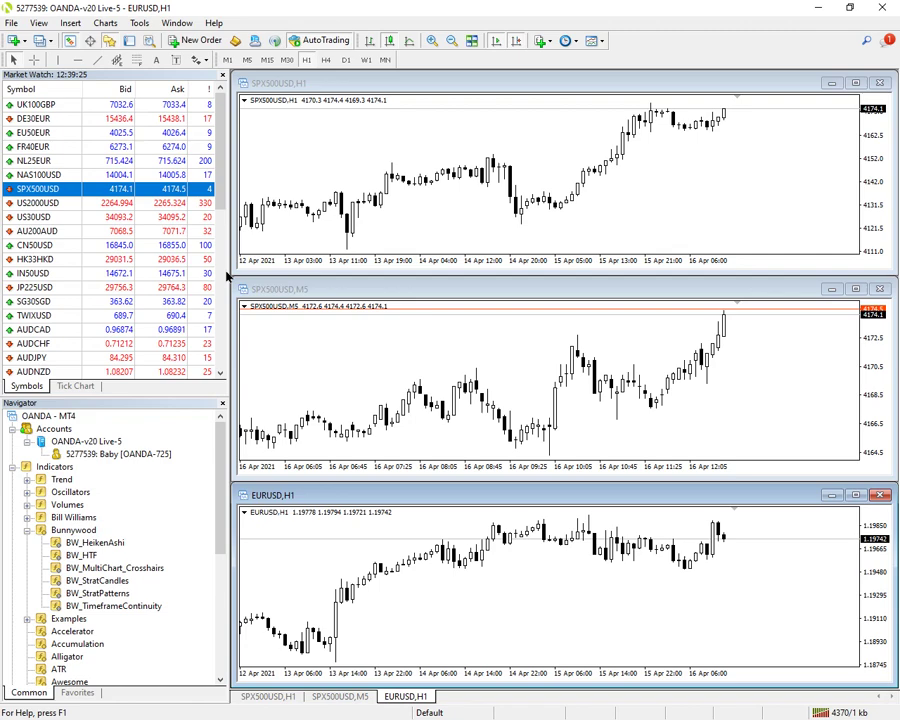
Switch the middle chart to W1 and load FR40EUR into the linked charts.
left_click(324, 298)
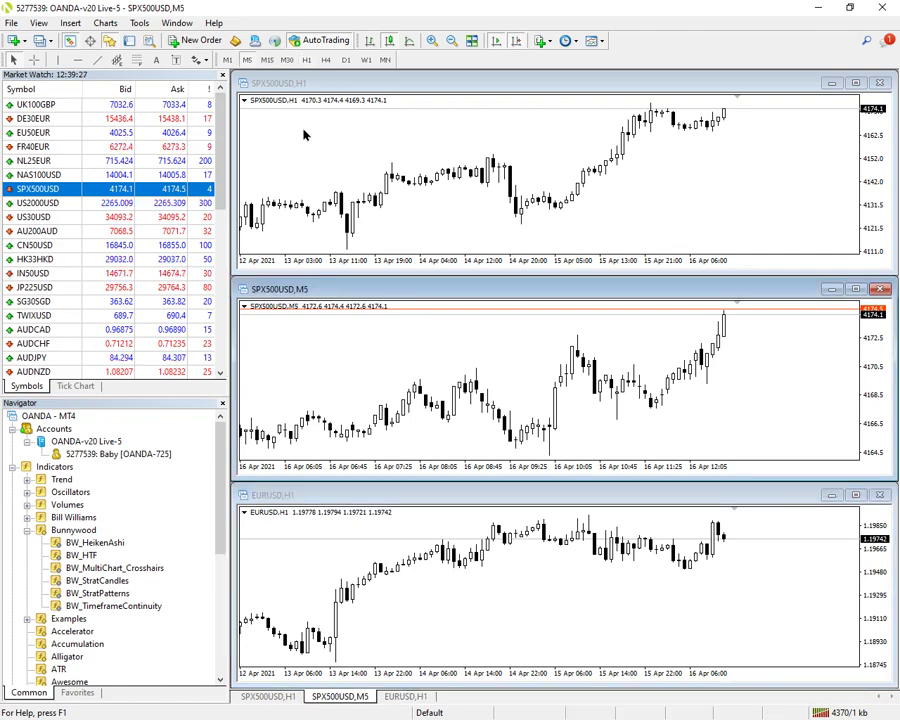
left_click(366, 60)
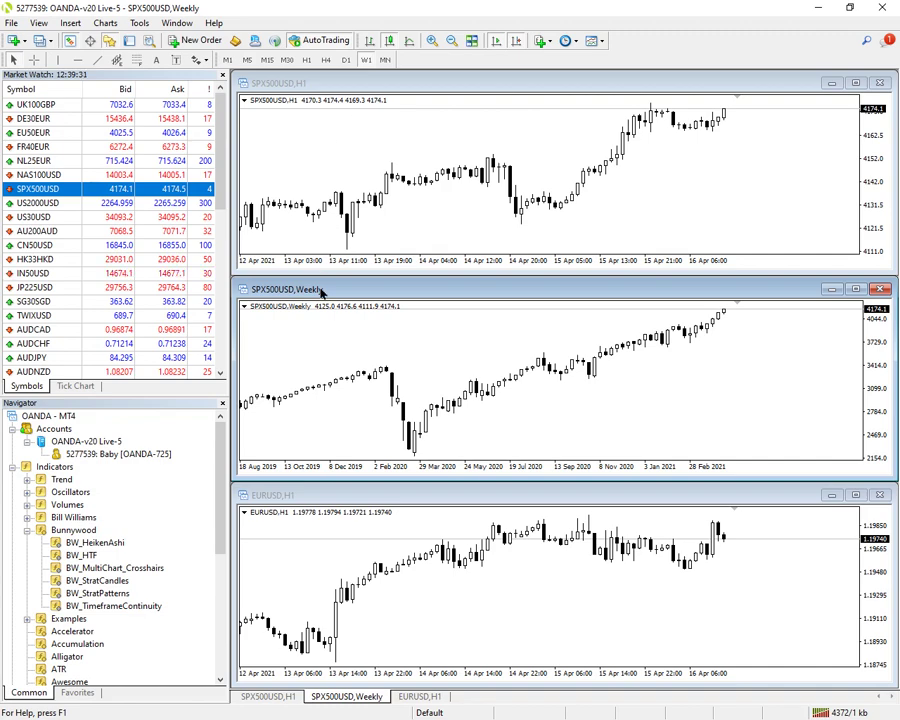
left_click(274, 86)
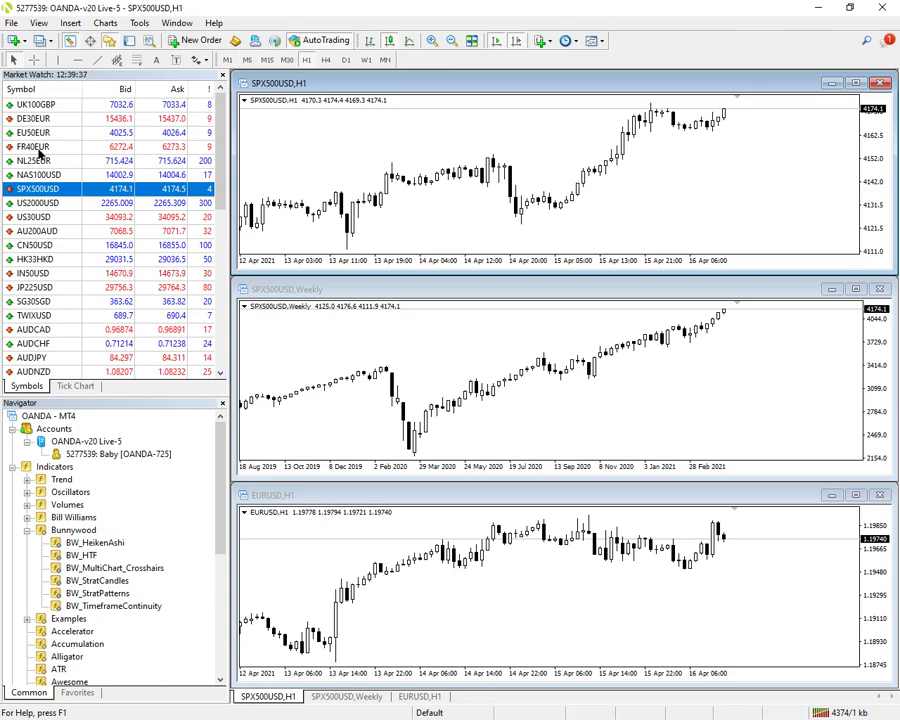
left_click_drag(40, 152, 297, 144)
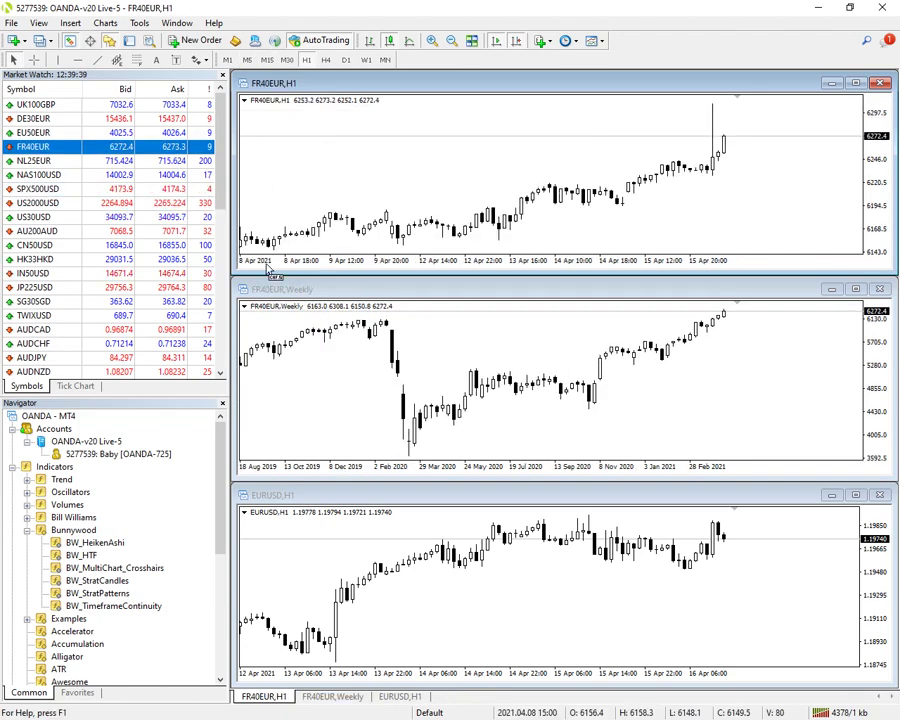
Load NAS100USD back into the linked charts and set the middle chart to M5.
left_click(284, 290)
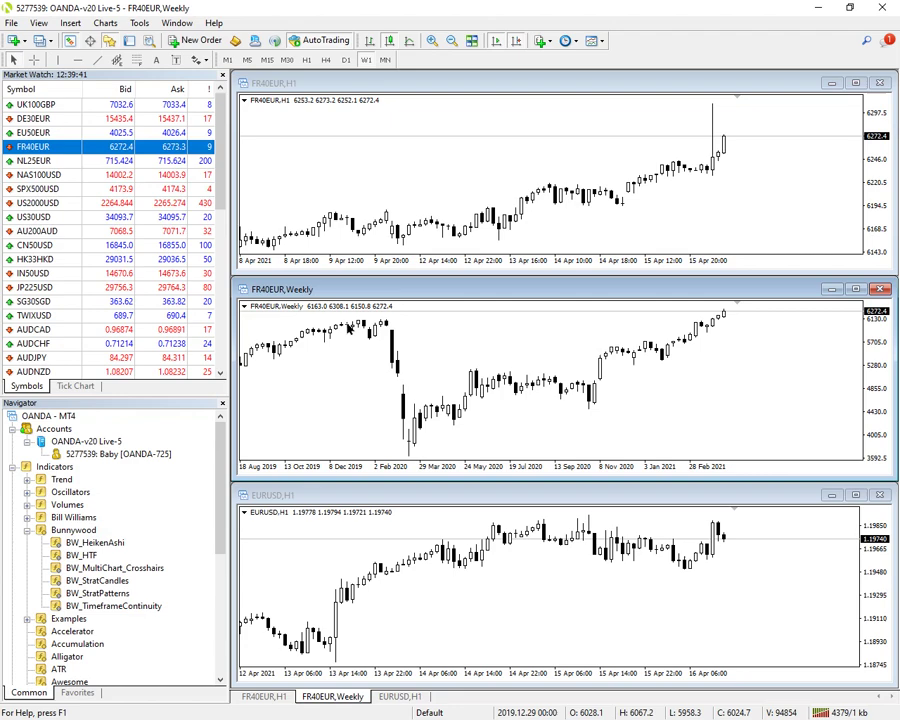
left_click(308, 90)
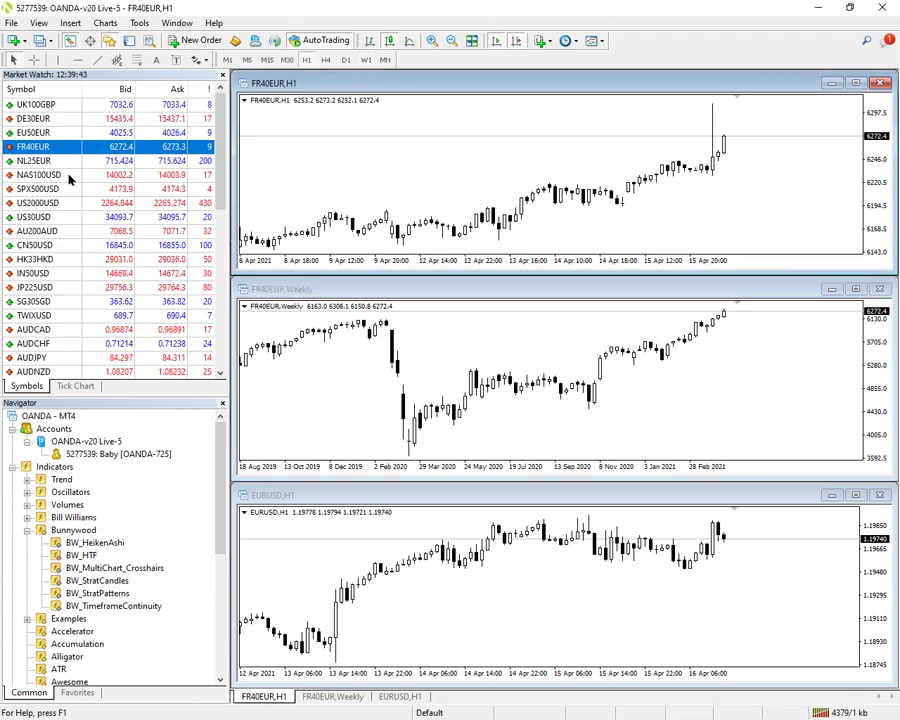
left_click_drag(70, 178, 323, 147)
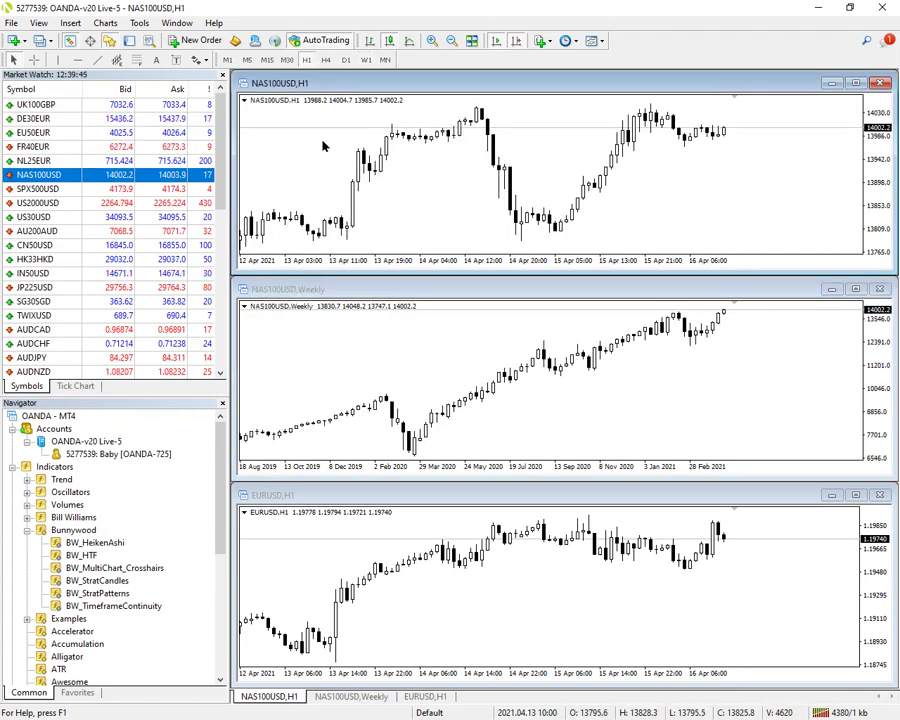
left_click(315, 290)
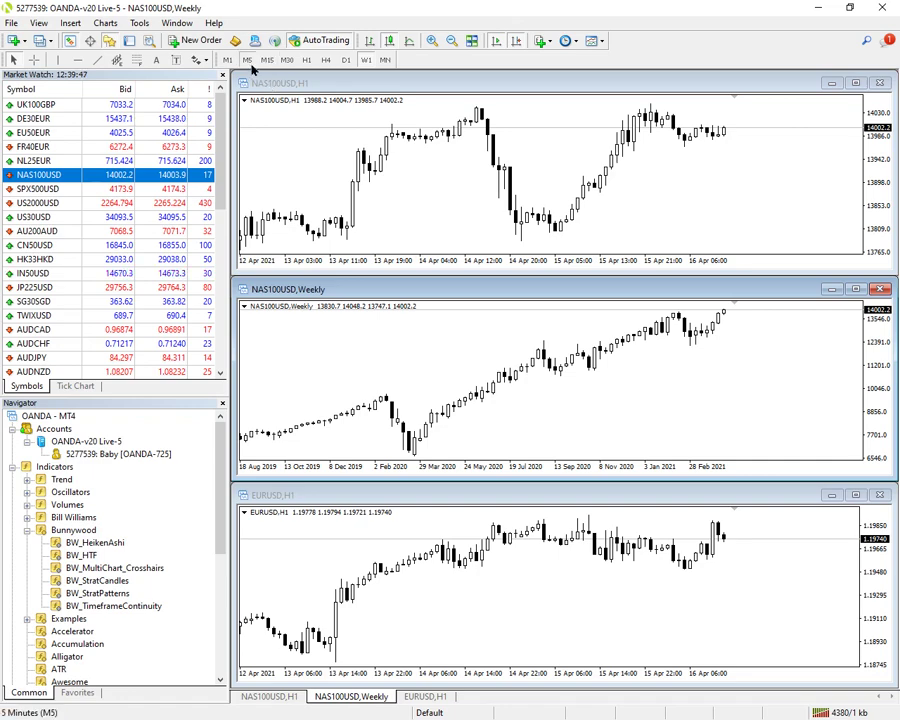
left_click(247, 59)
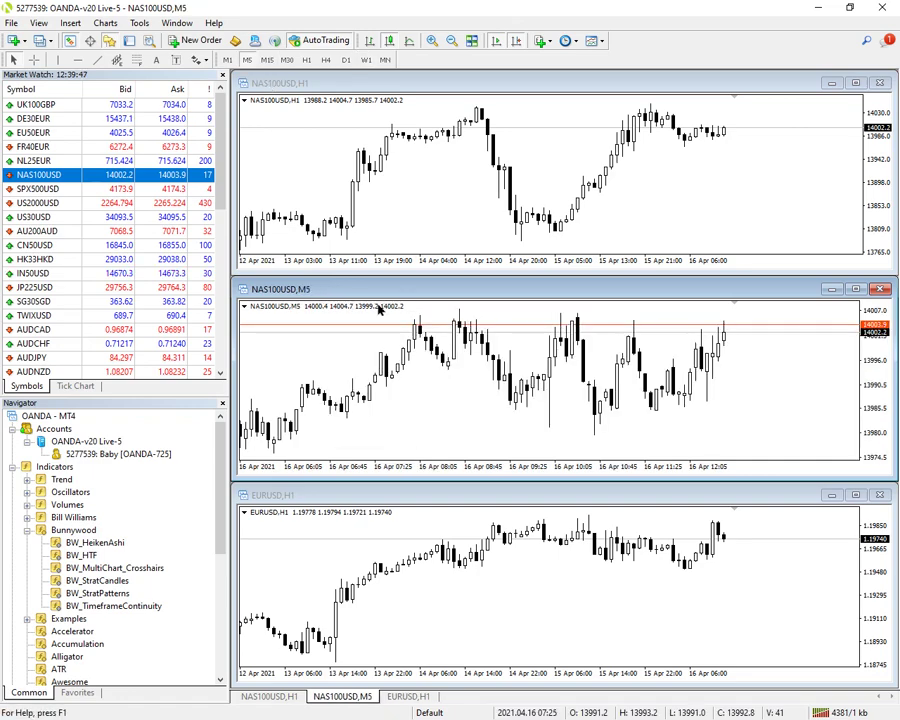
Activate the synced crosshair on the H1 chart, aligning M5 to the 2021.04.14 22:00 bar.
left_click(430, 194)
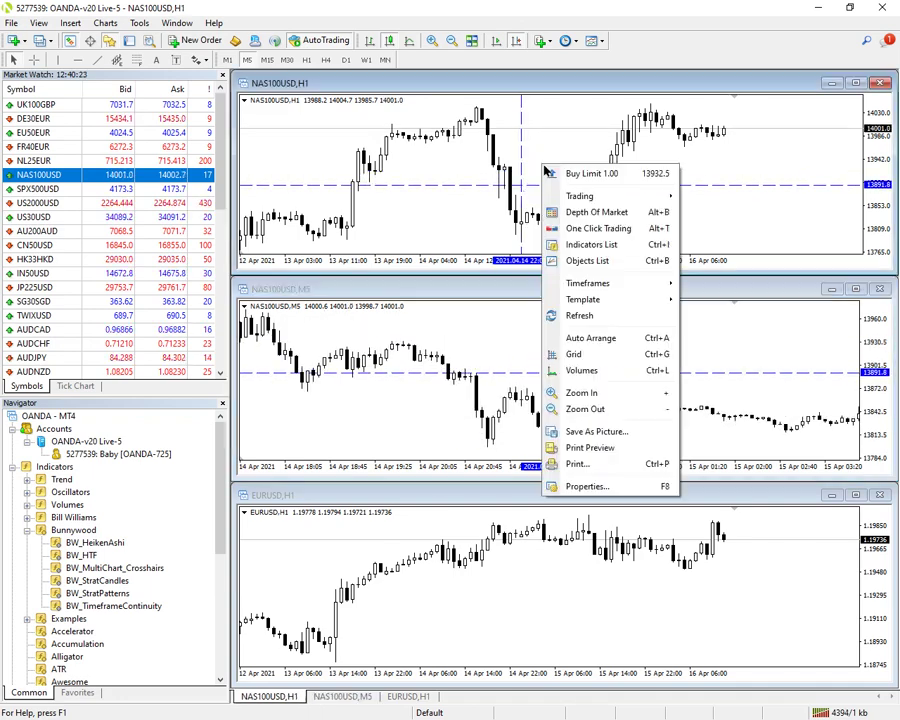
Set SnapToNearestPrice to true in the H1 chart's BW_MultiChart_Crosshairs inputs.
right_click(540, 167)
left_click(600, 252)
double_click(370, 283)
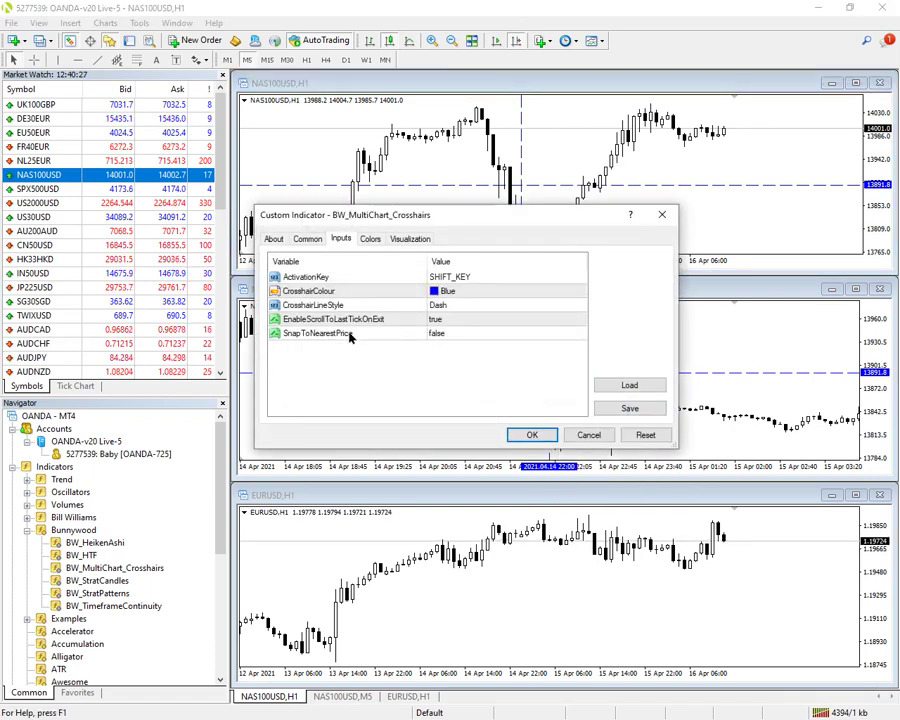
left_click(448, 335)
left_click(450, 335)
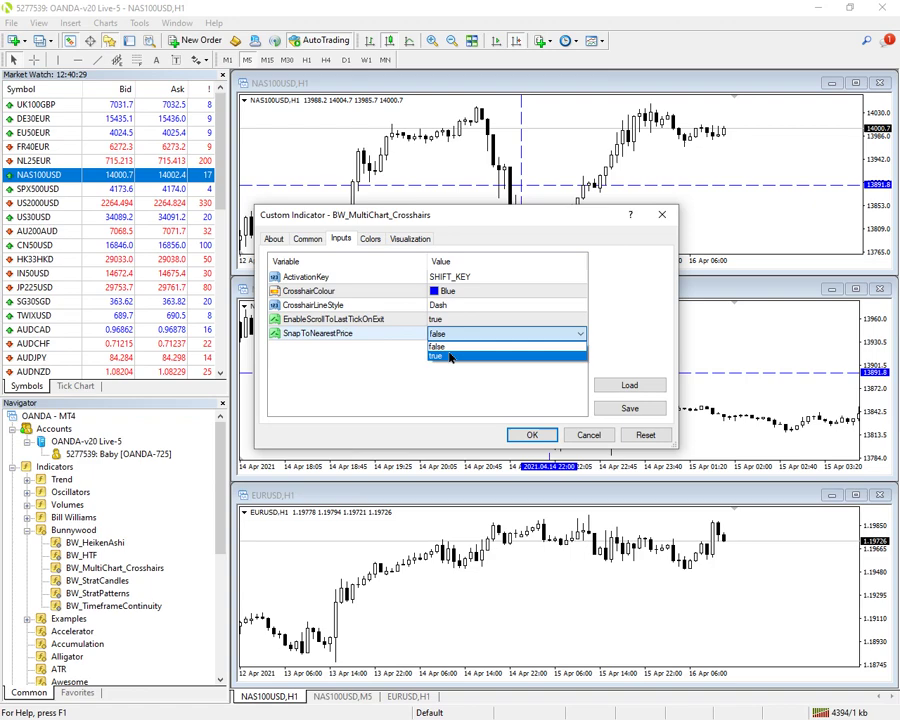
left_click(450, 357)
left_click(530, 434)
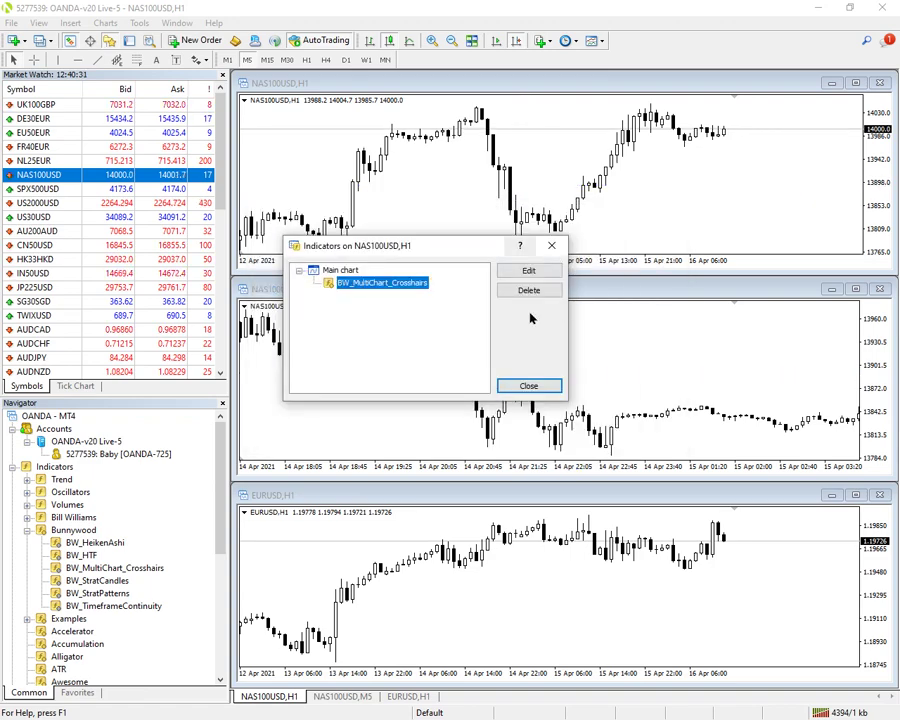
left_click(528, 386)
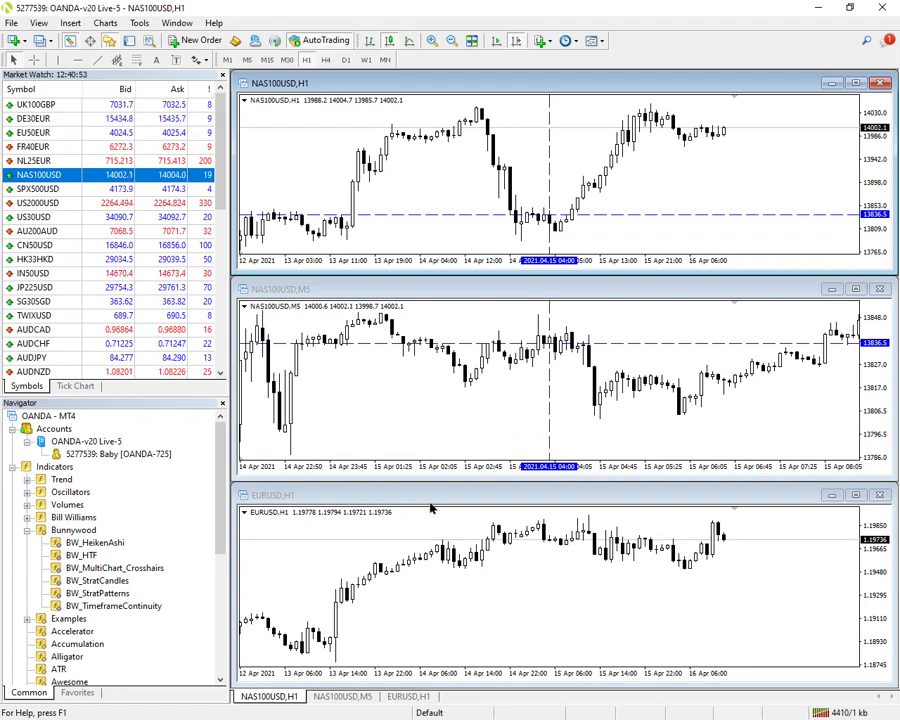
Replace the bottom EURUSD chart with NAS100USD on the M1 timeframe.
left_click(289, 500)
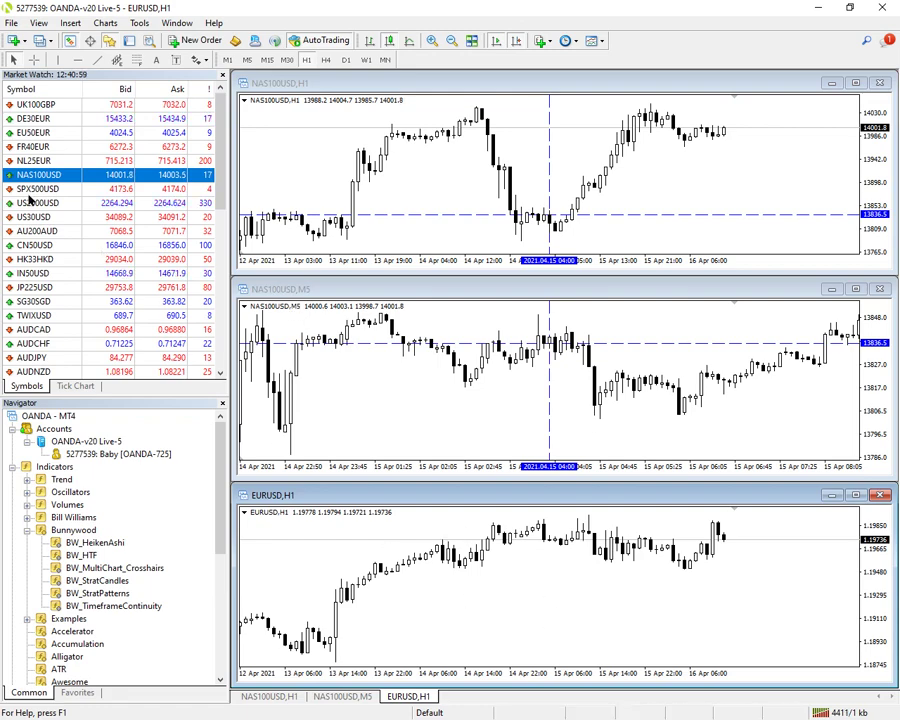
left_click_drag(48, 180, 320, 560)
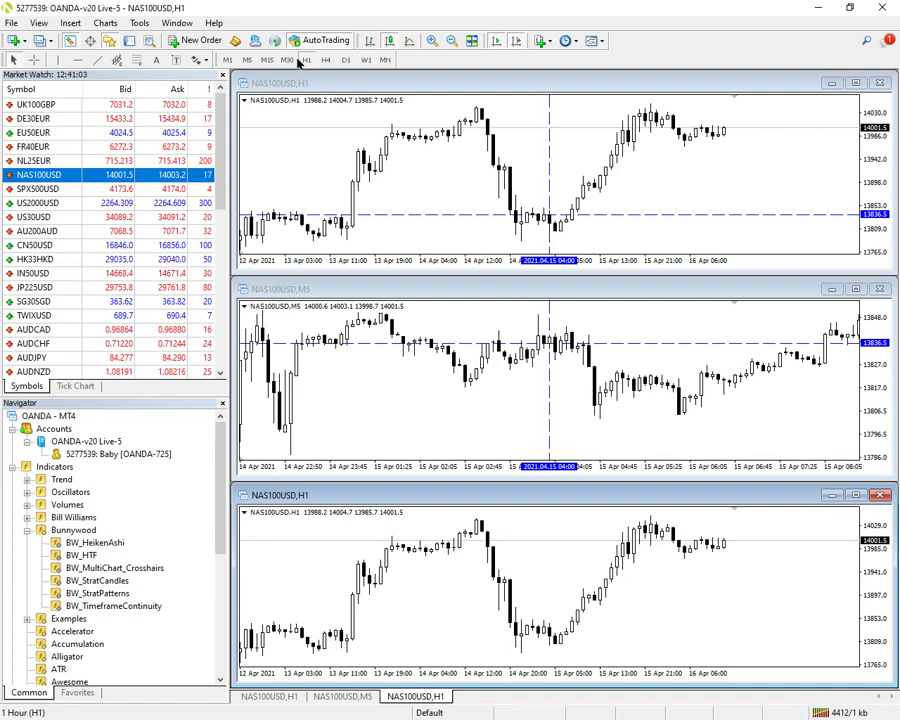
left_click(228, 60)
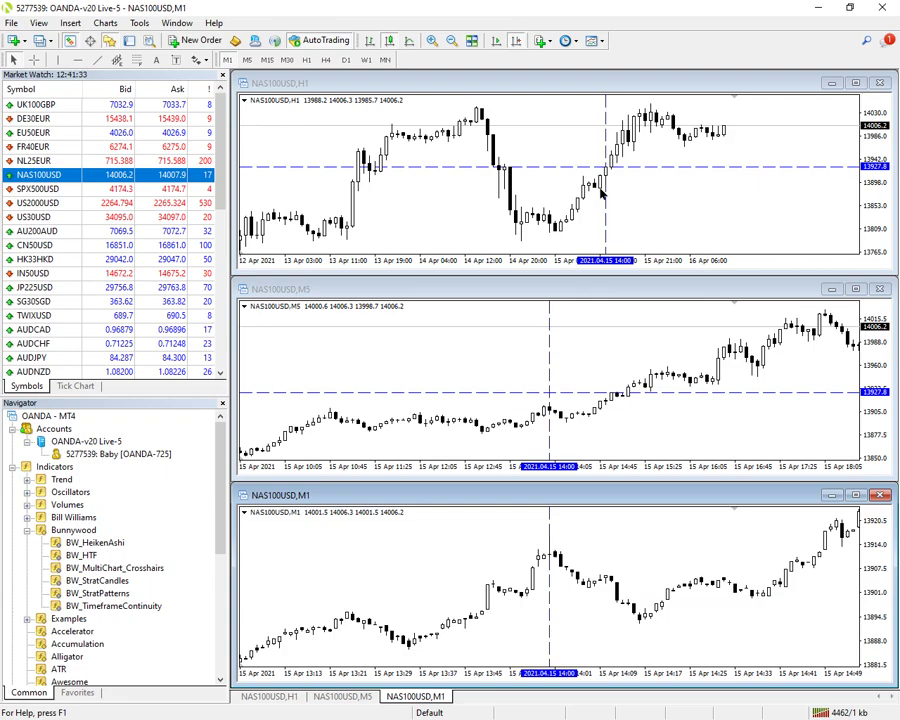
Pan the H1 chart back and draw a trend line rising from the 9 Apr low.
left_click(407, 140)
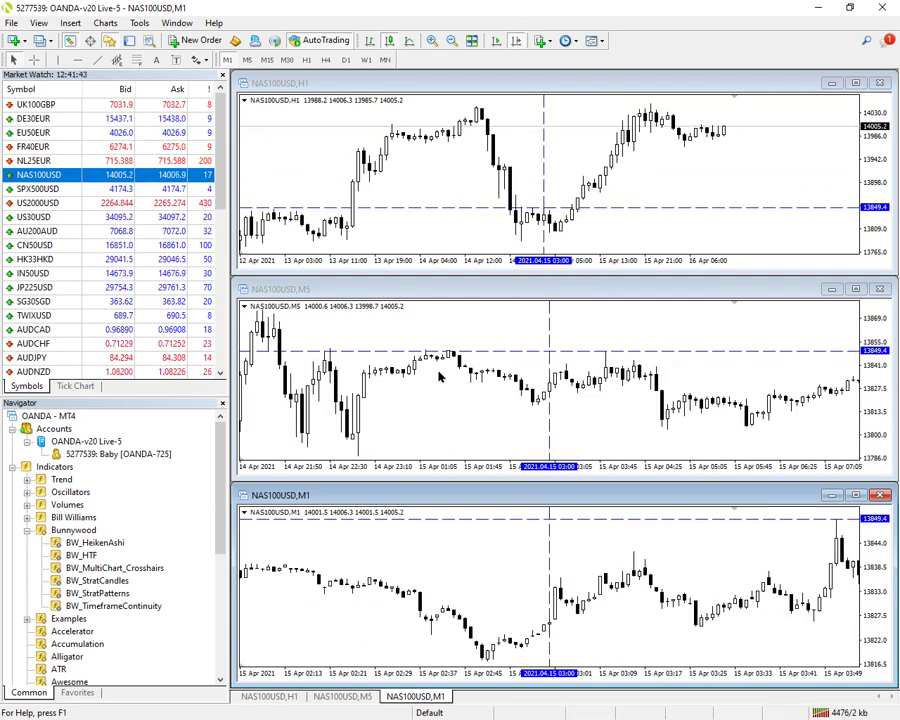
left_click_drag(315, 145, 449, 180)
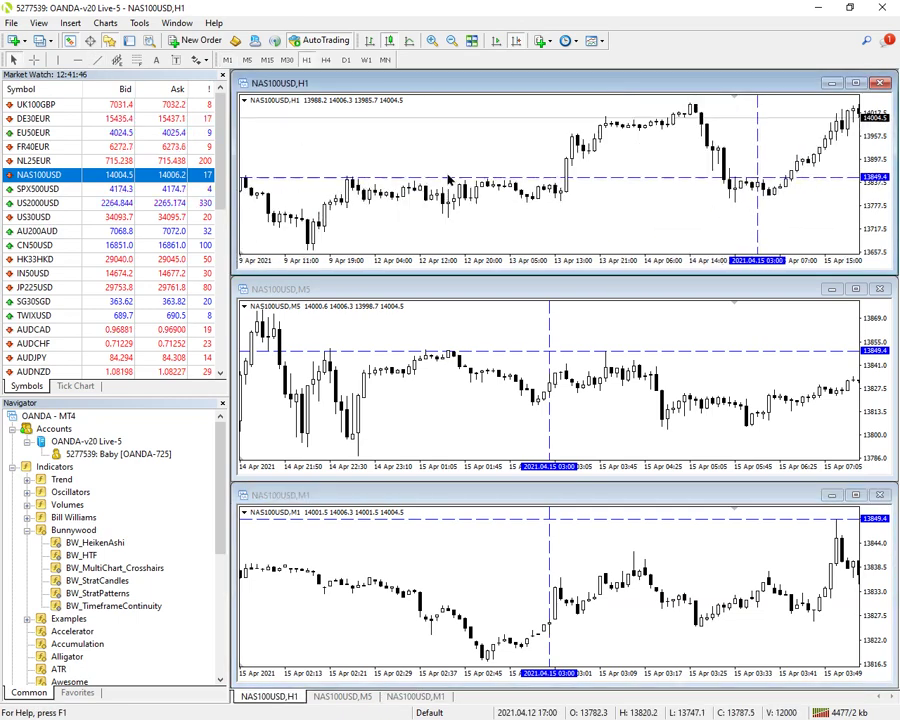
scroll(450, 170, "up", 2)
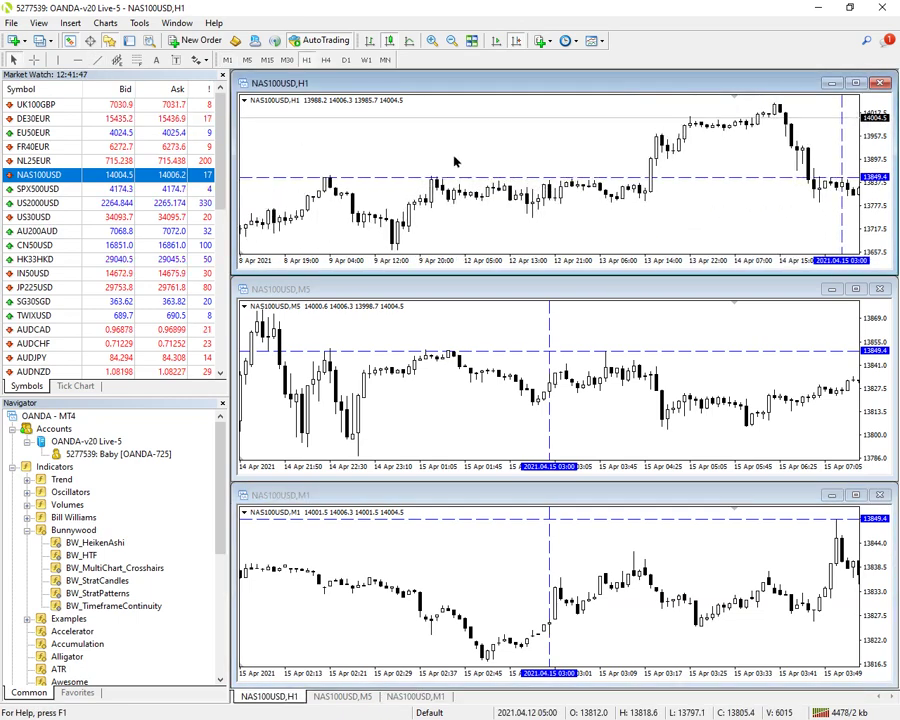
left_click(97, 63)
left_click_drag(397, 250, 535, 222)
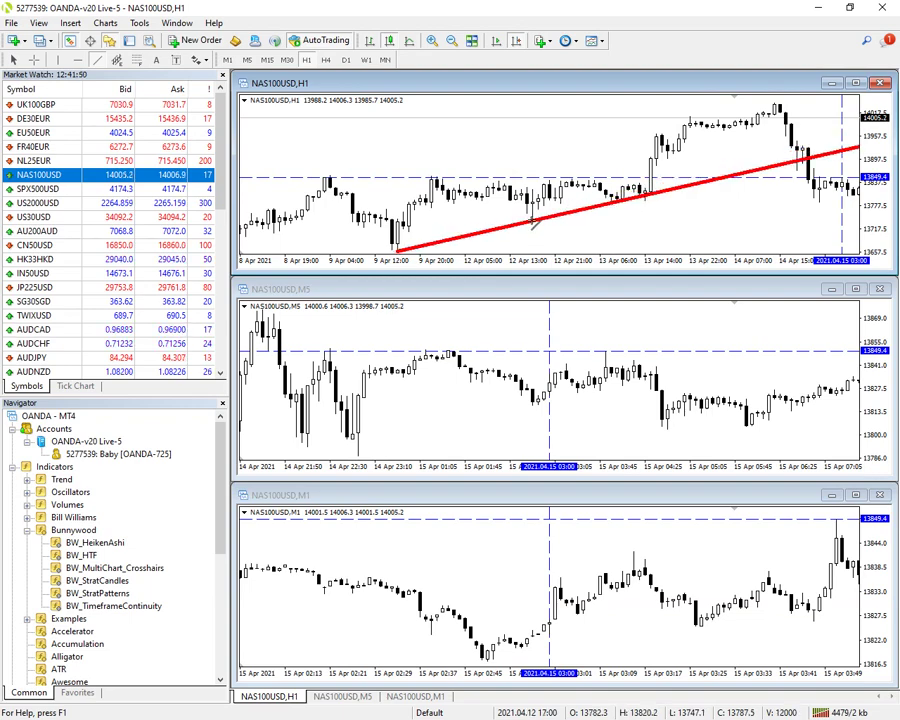
scroll(628, 208, "down", 4)
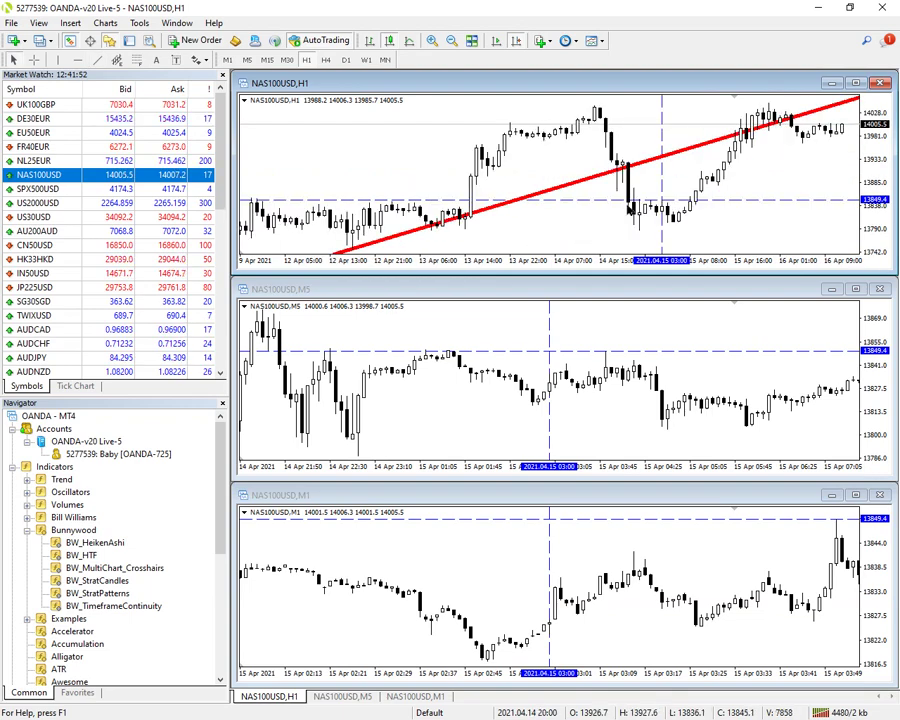
scroll(624, 238, "down", 2)
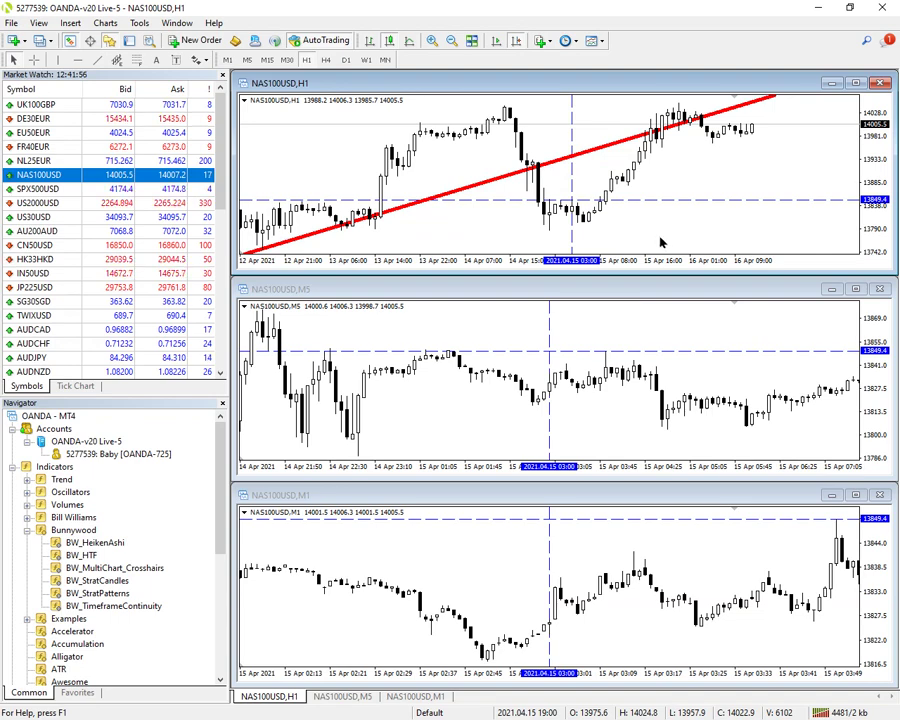
scroll(660, 242, "down", 1)
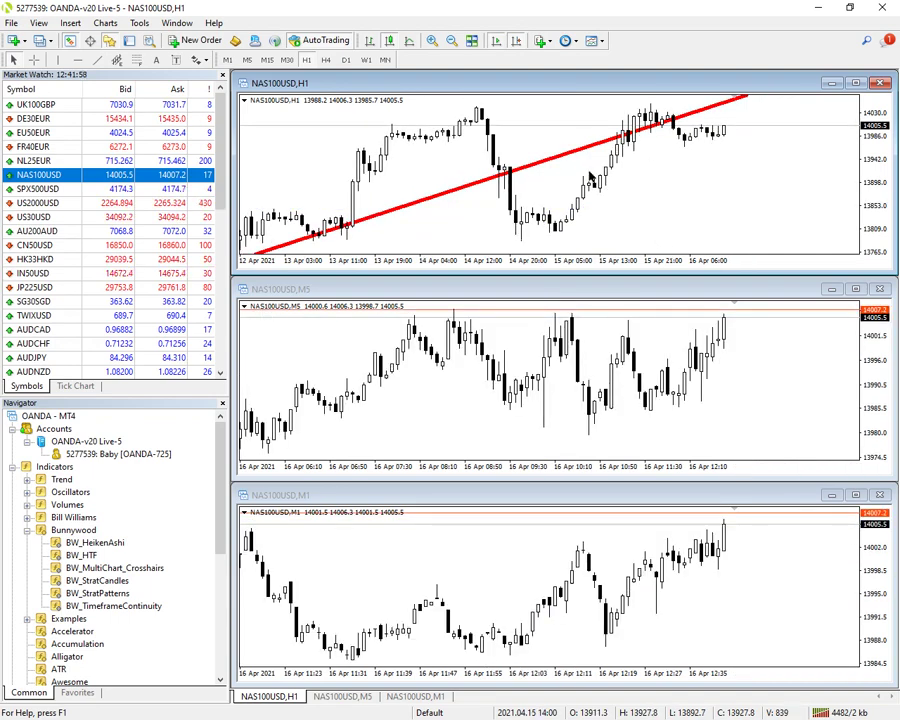
Set EnableScrollToLastTickOnExit to false in the H1 chart's BW_MultiChart_Crosshairs inputs.
middle_click(725, 140)
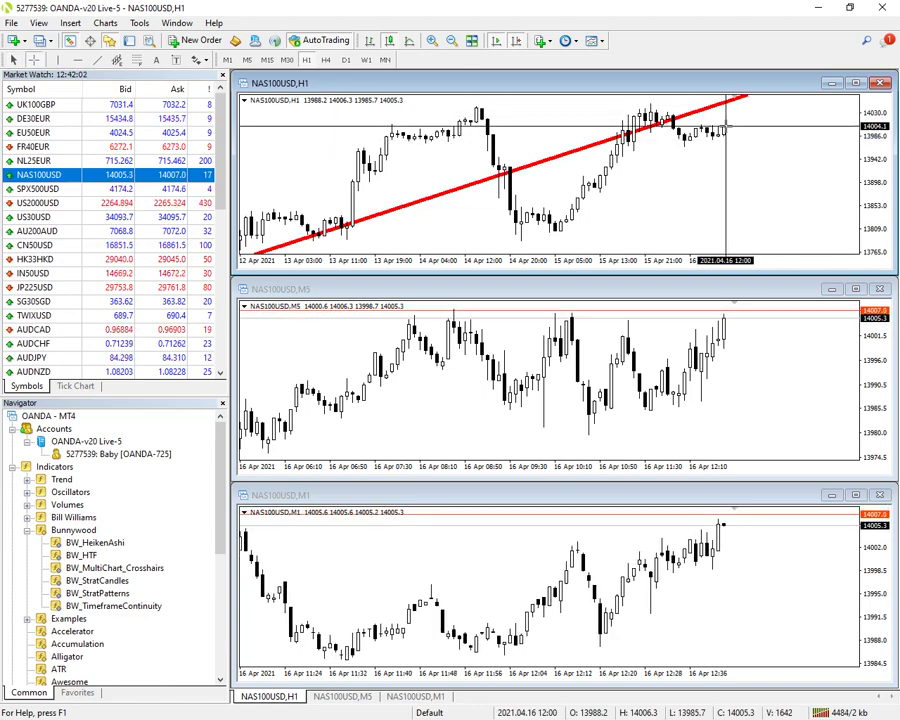
mouse_move(727, 126)
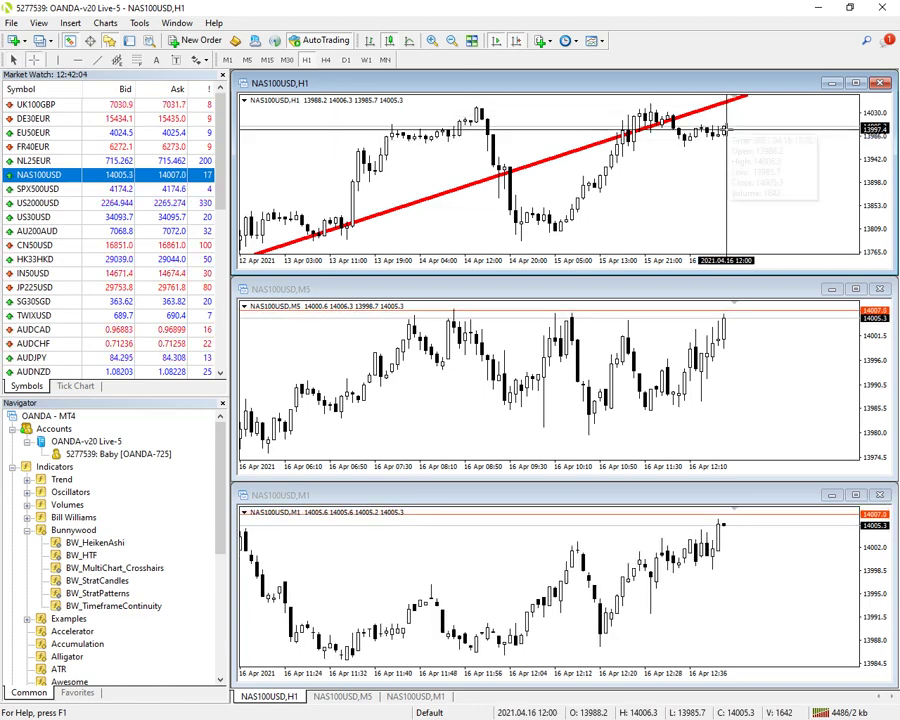
right_click(658, 184)
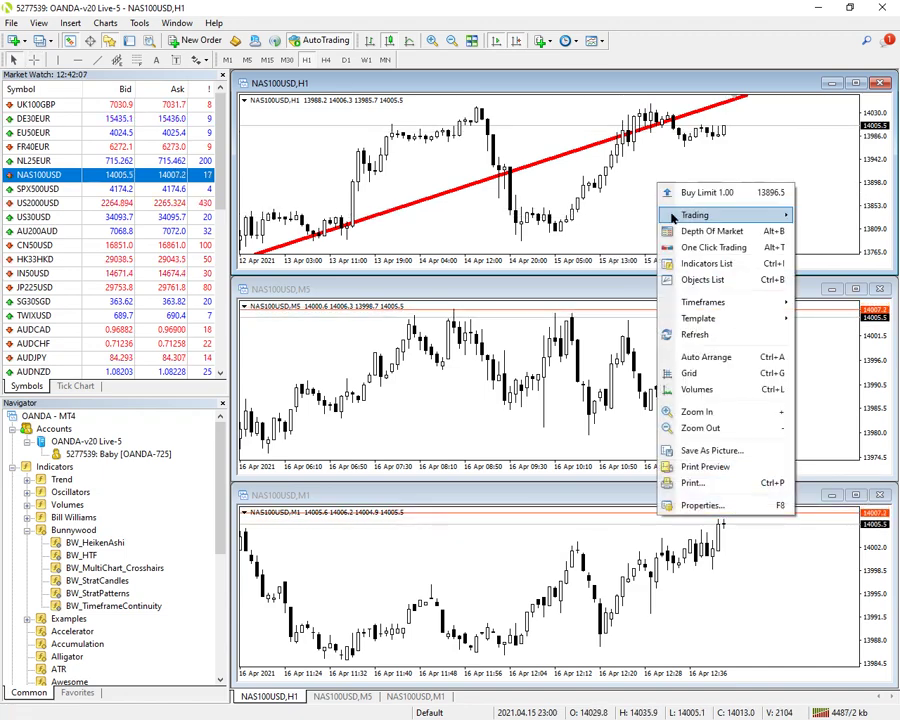
left_click(706, 265)
double_click(390, 282)
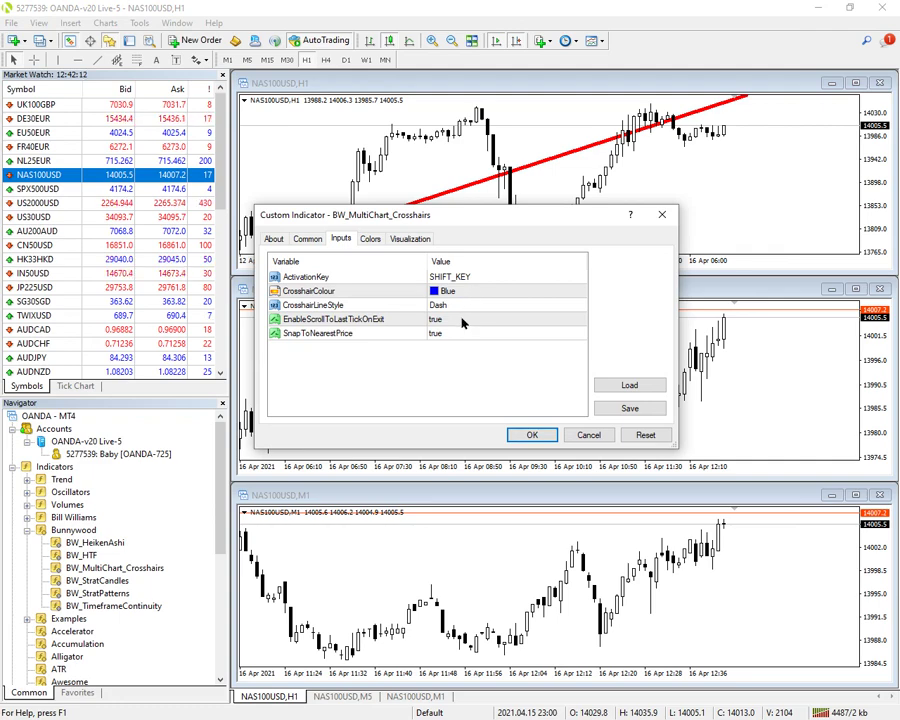
left_click(456, 320)
left_click(456, 320)
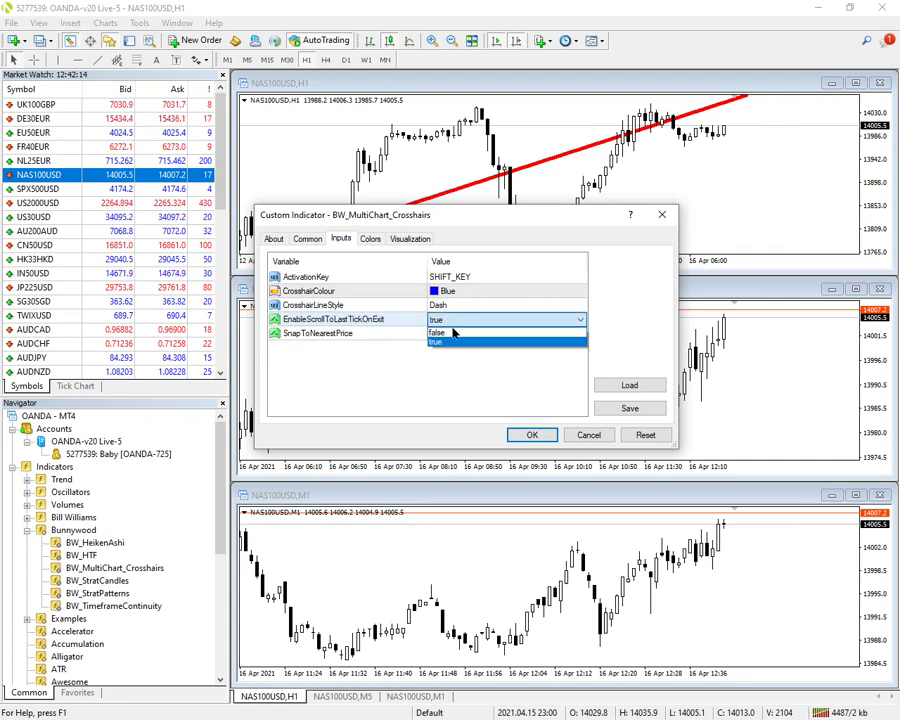
left_click(452, 333)
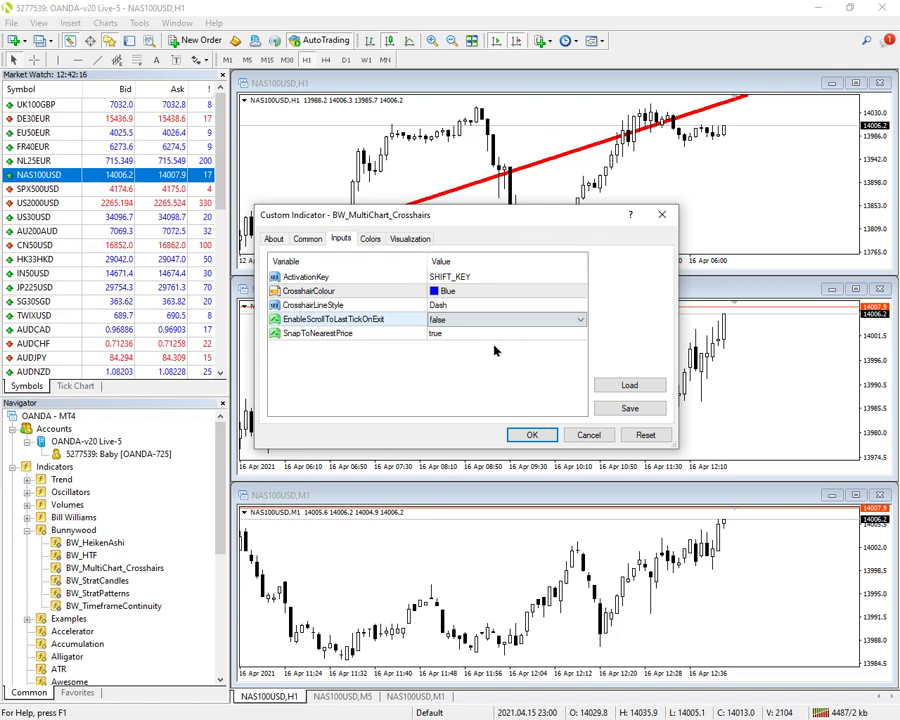
left_click(536, 435)
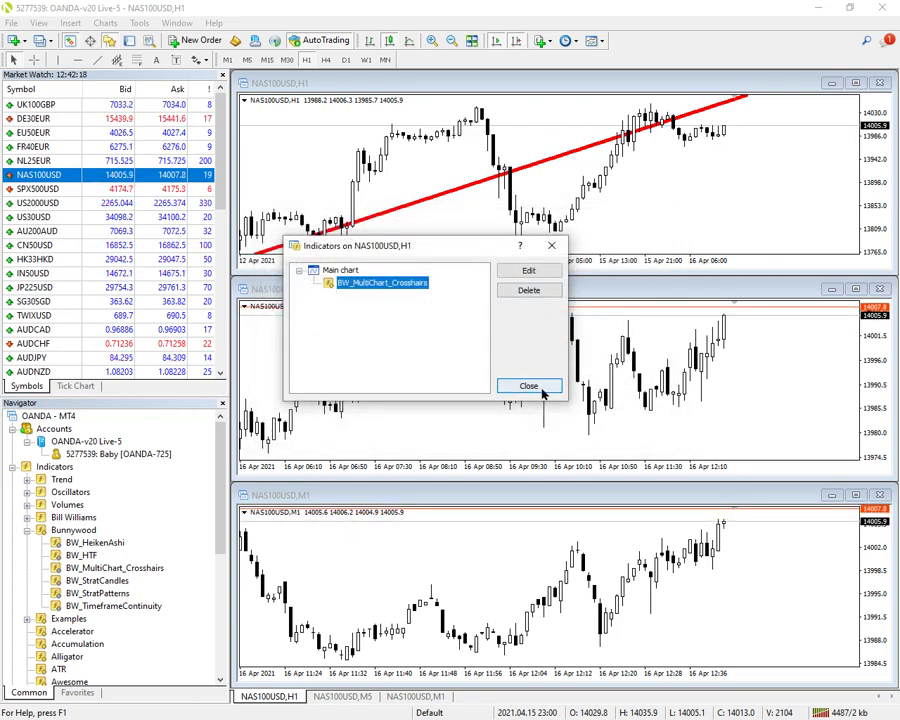
left_click(545, 388)
scroll(520, 207, "up", 5)
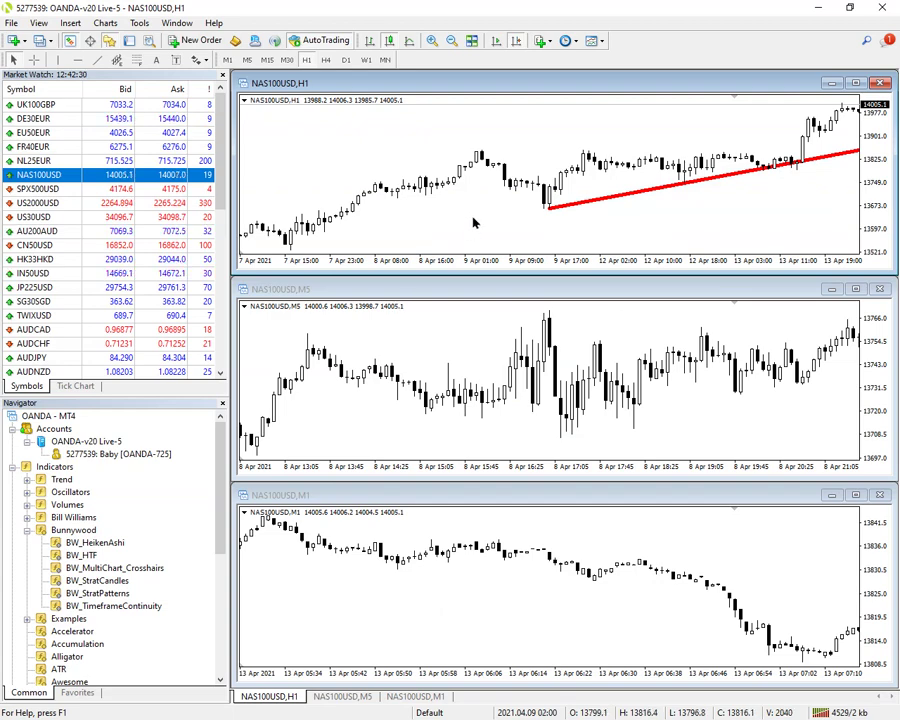
Reopen the H1 crosshair indicator inputs and set EnableScrollToLastTickOnExit back to true.
right_click(473, 224)
left_click(477, 296)
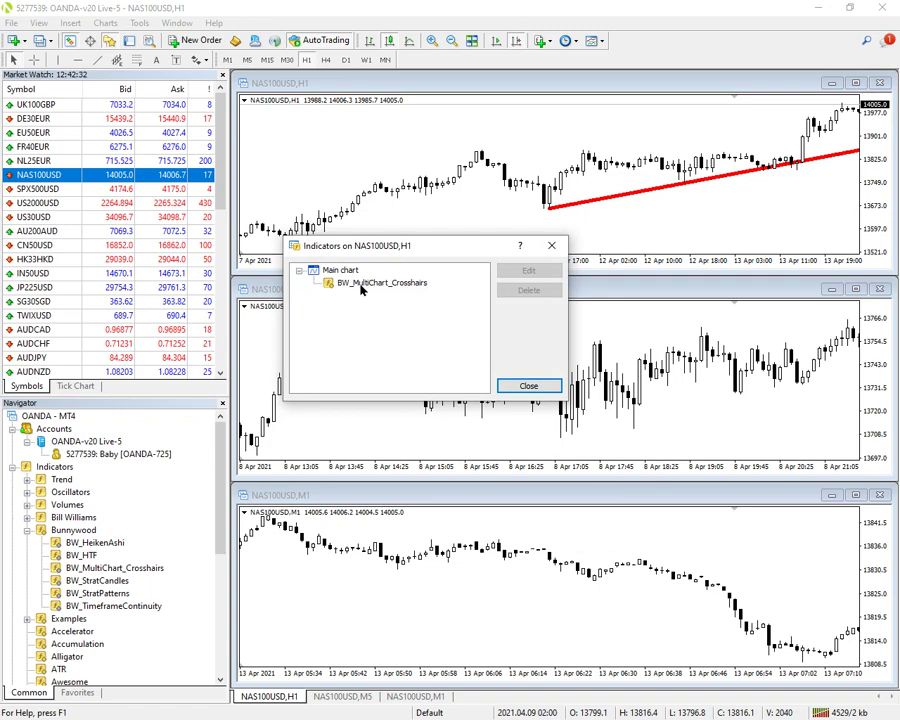
double_click(364, 284)
left_click(468, 320)
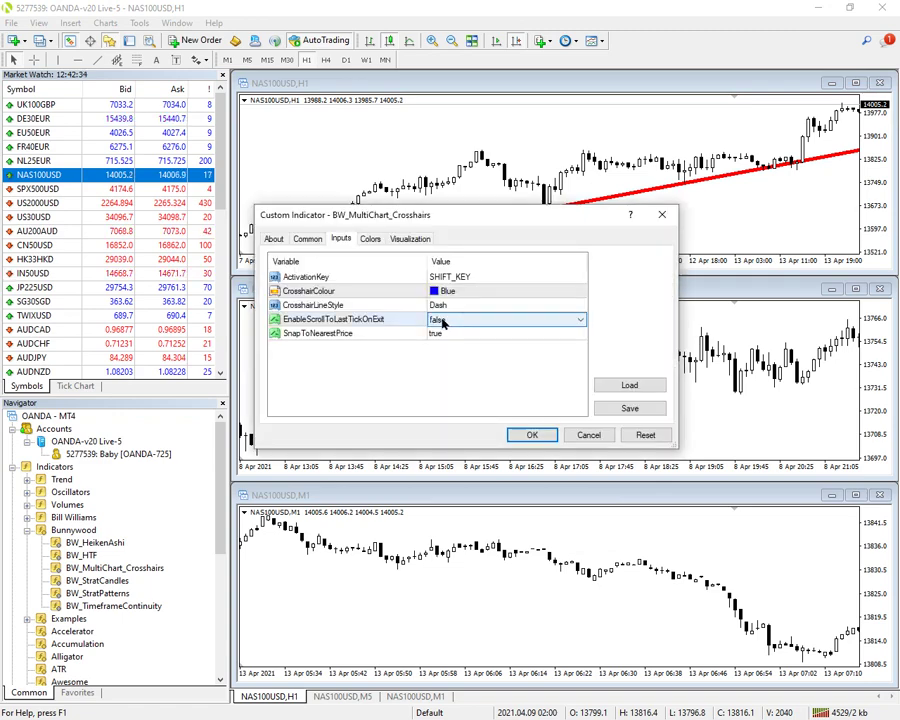
left_click(468, 320)
left_click(450, 343)
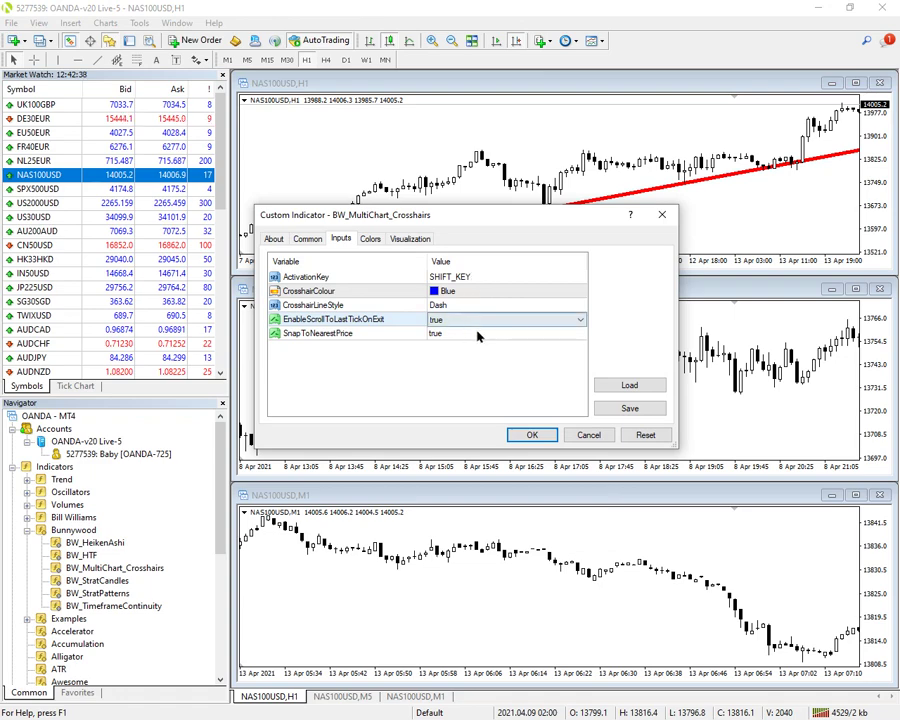
Try CTRL_KEY as the ActivationKey, then restore it to SHIFT_KEY.
left_click(480, 277)
left_click(480, 278)
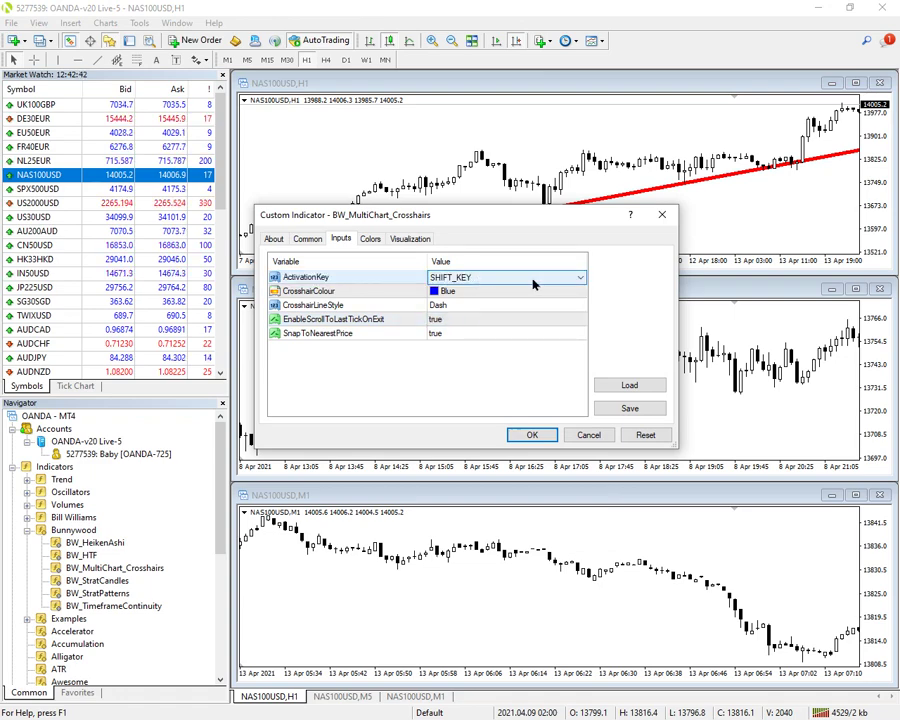
left_click(530, 278)
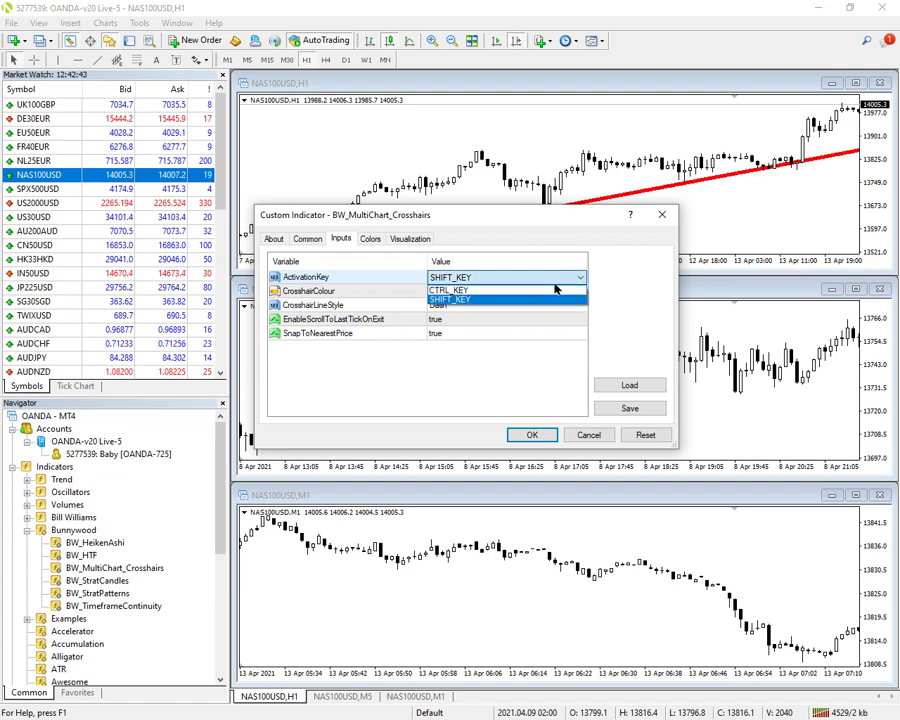
left_click(480, 291)
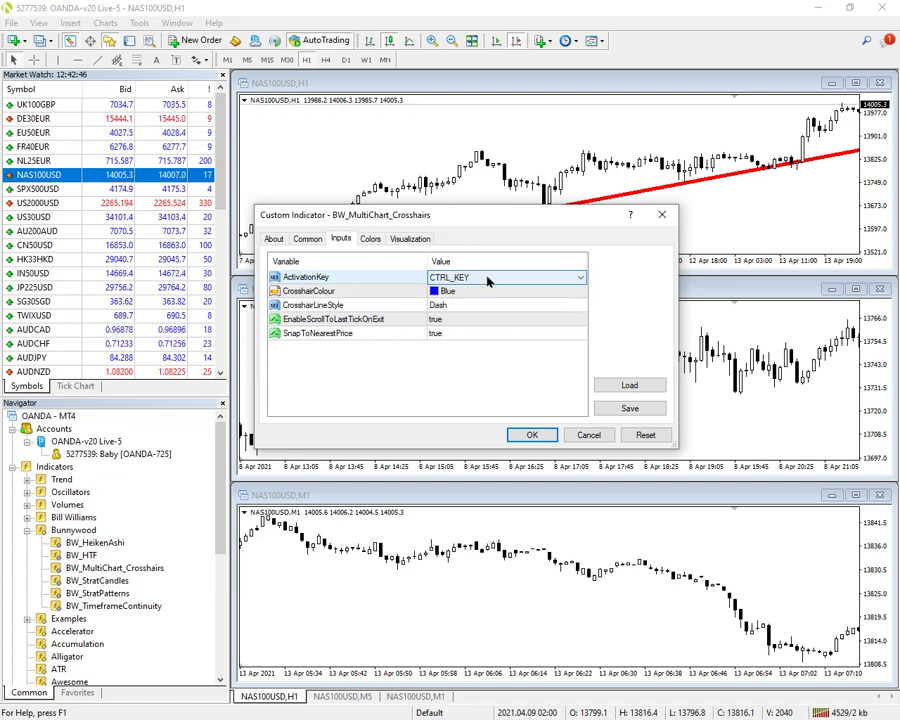
left_click(485, 279)
left_click(474, 299)
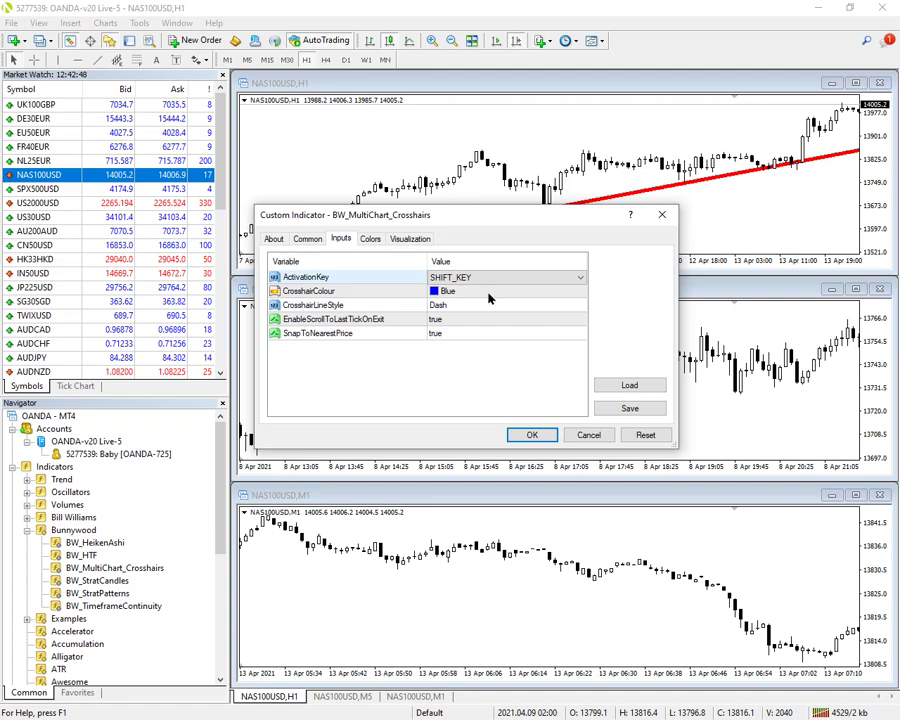
Set CrosshairLineStyle to Dot and CrosshairColour to LawnGreen, and apply the inputs.
left_click(482, 297)
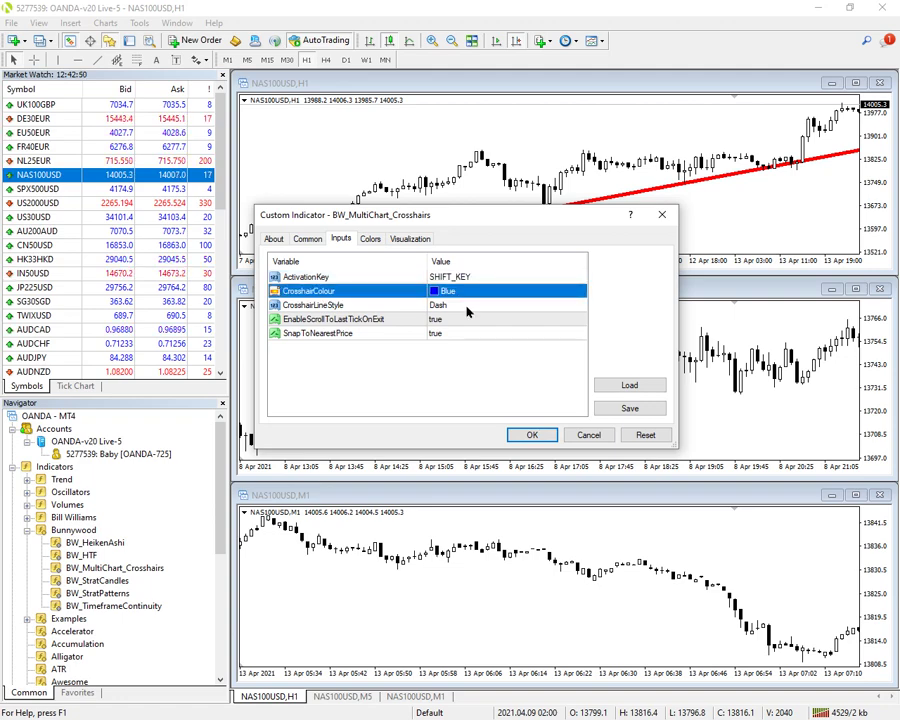
left_click(464, 305)
left_click(463, 306)
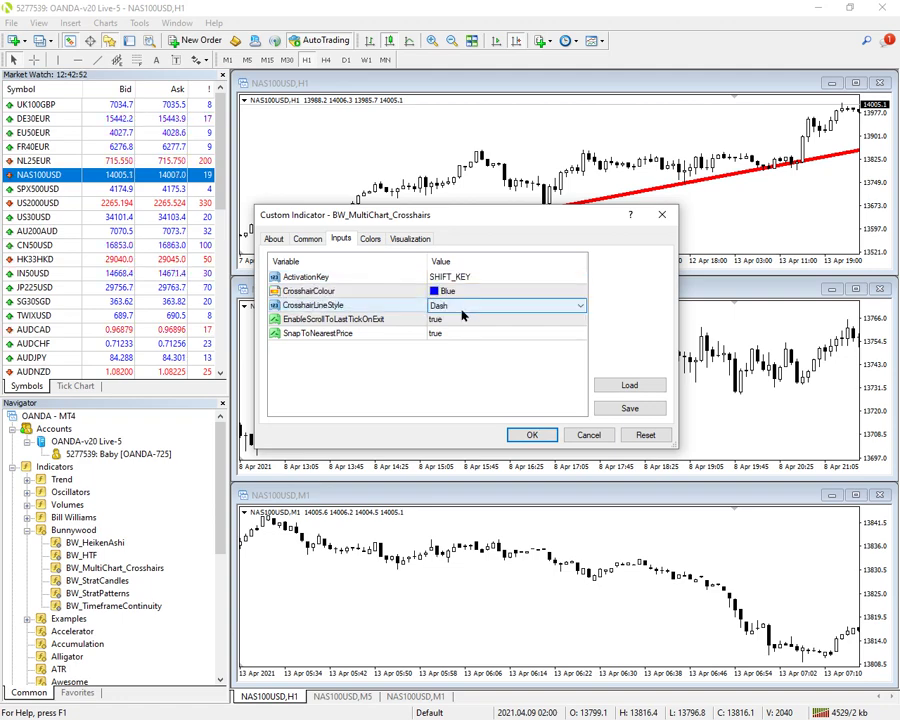
left_click(462, 308)
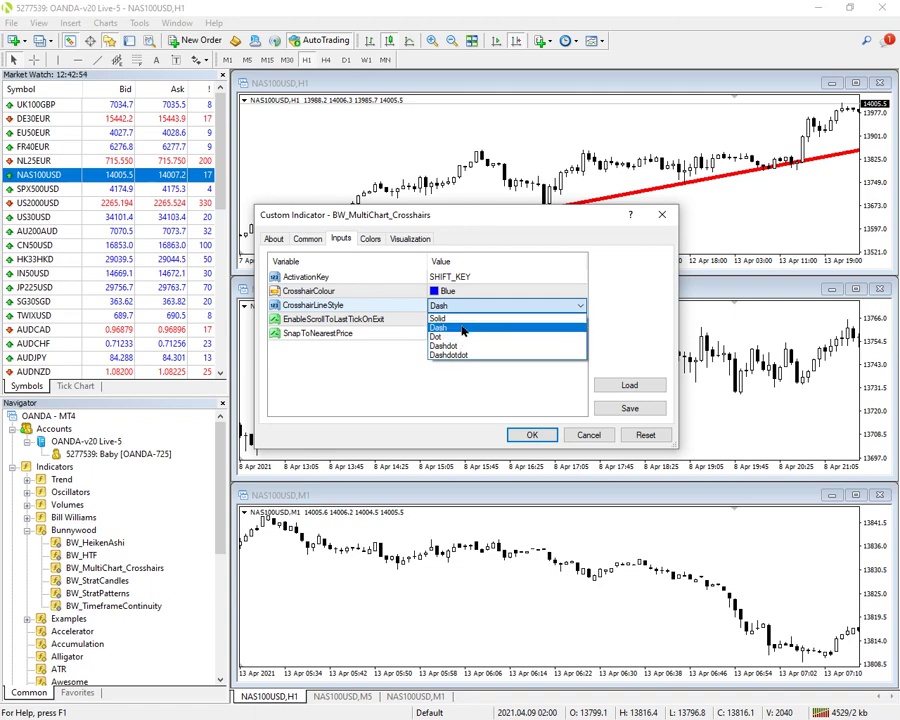
left_click(452, 339)
left_click(470, 291)
left_click(527, 292)
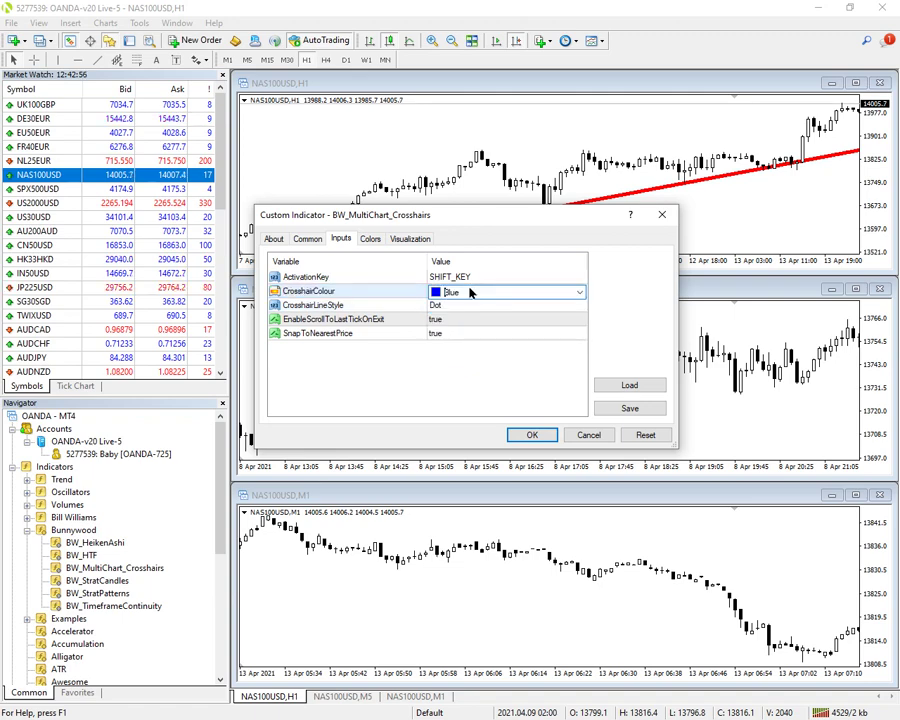
left_click(577, 292)
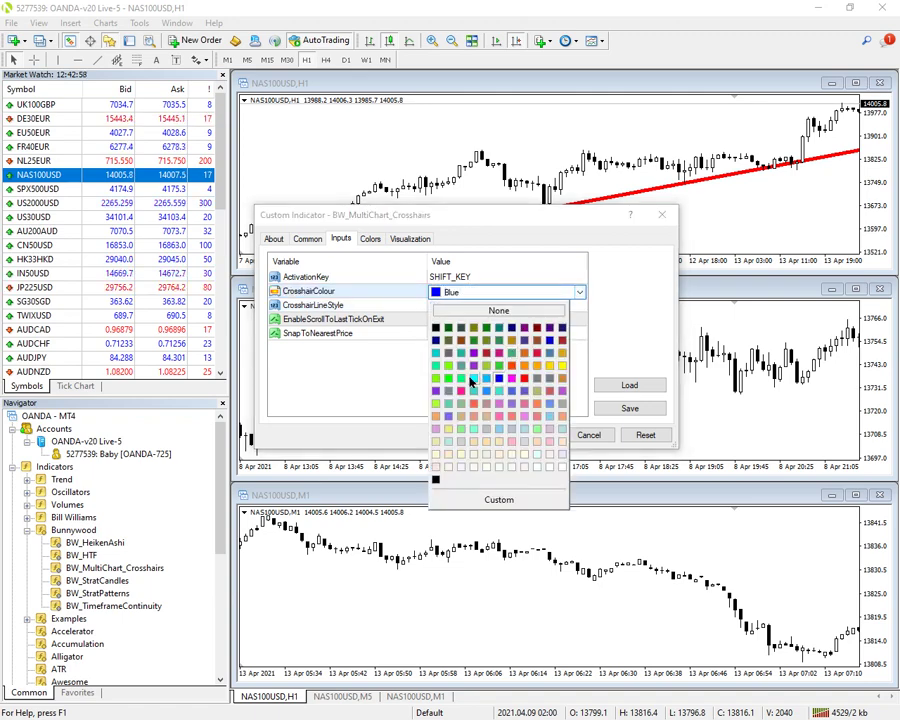
left_click(451, 369)
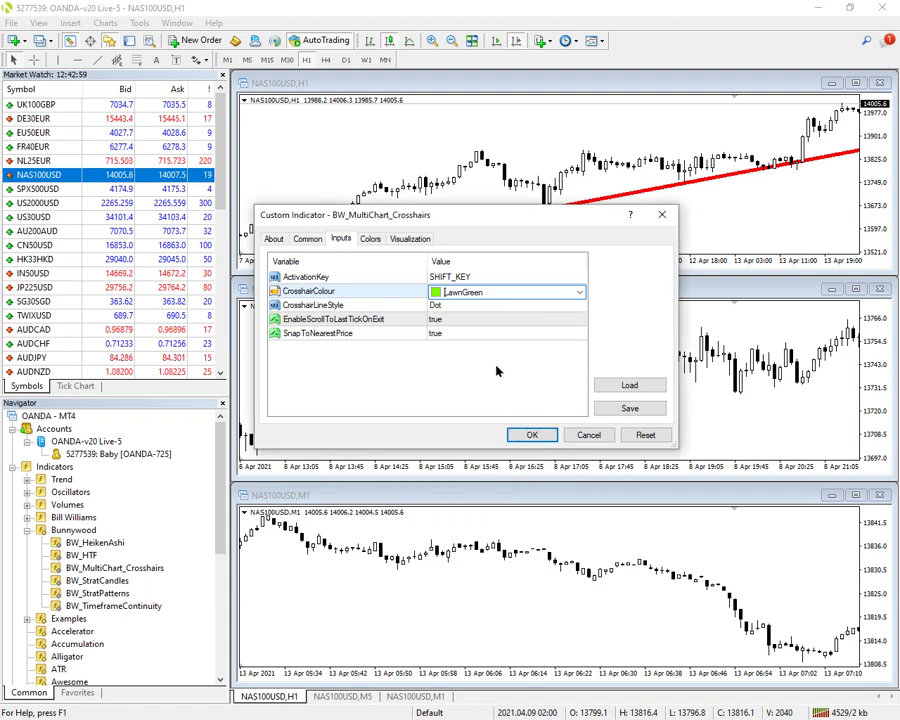
left_click(529, 437)
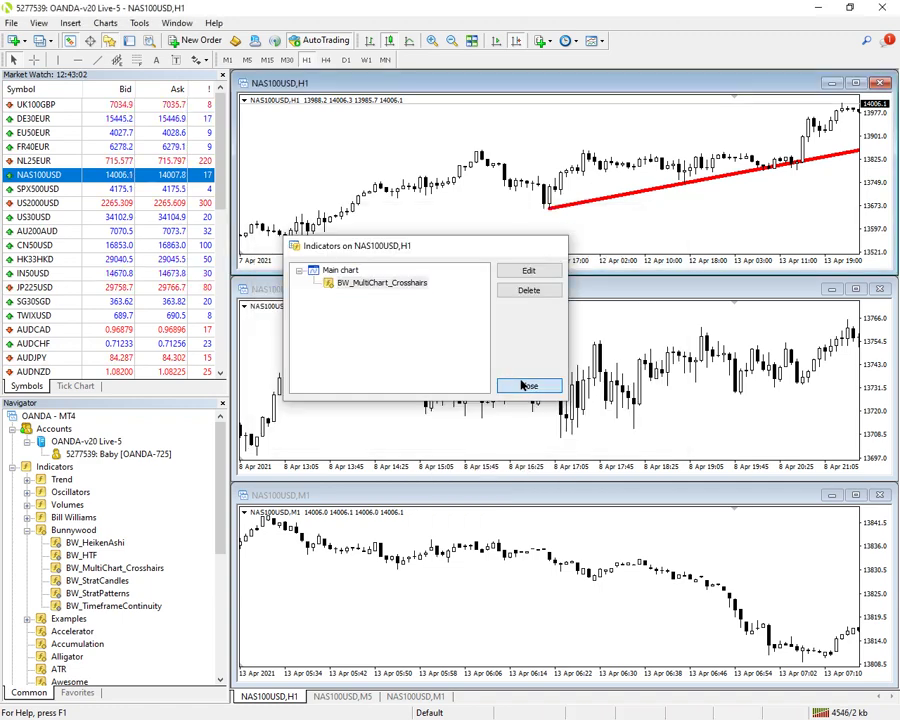
left_click(528, 384)
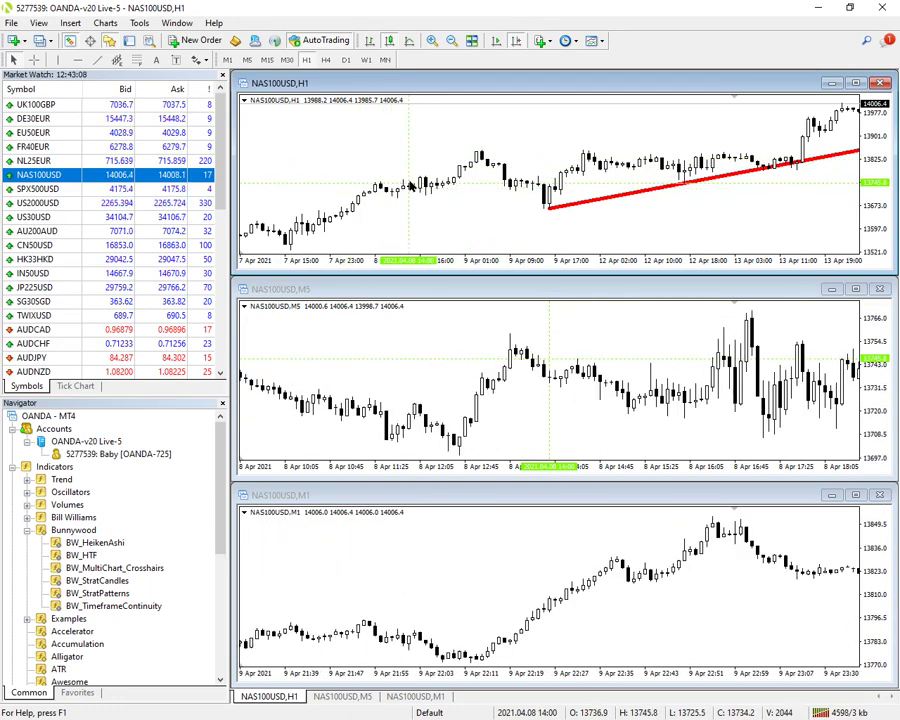
Check the indicator lists and options of the H1, M5 and M1 charts.
right_click(471, 218)
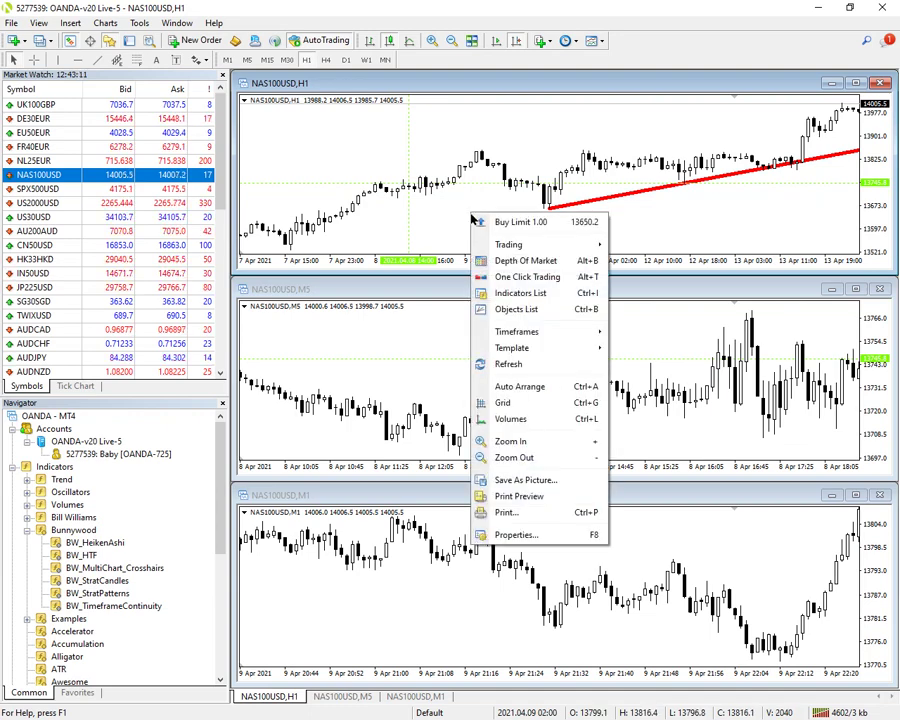
left_click(522, 291)
left_click(551, 245)
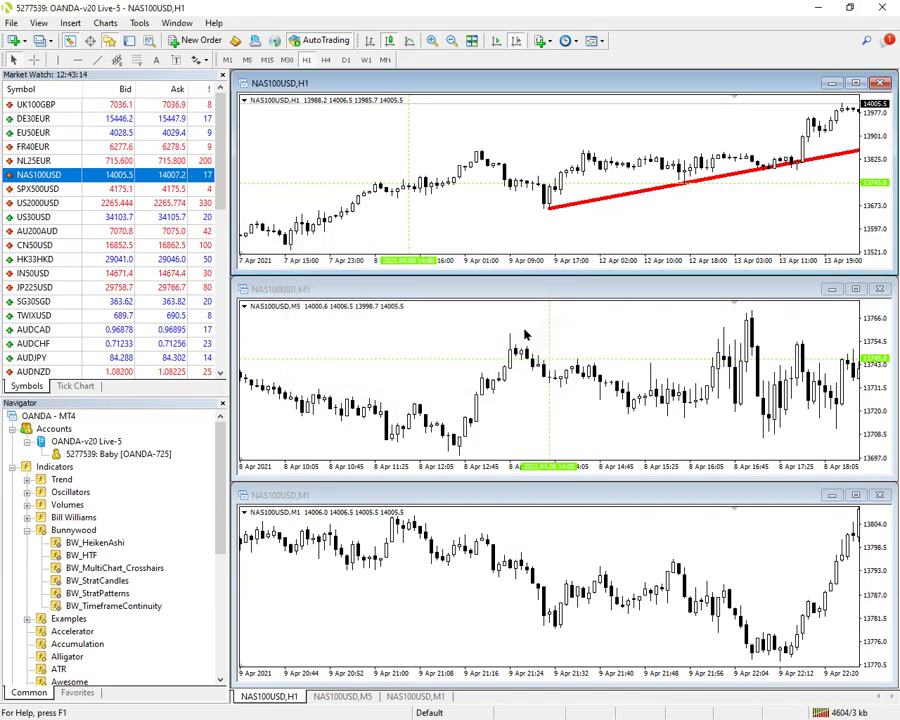
right_click(447, 331)
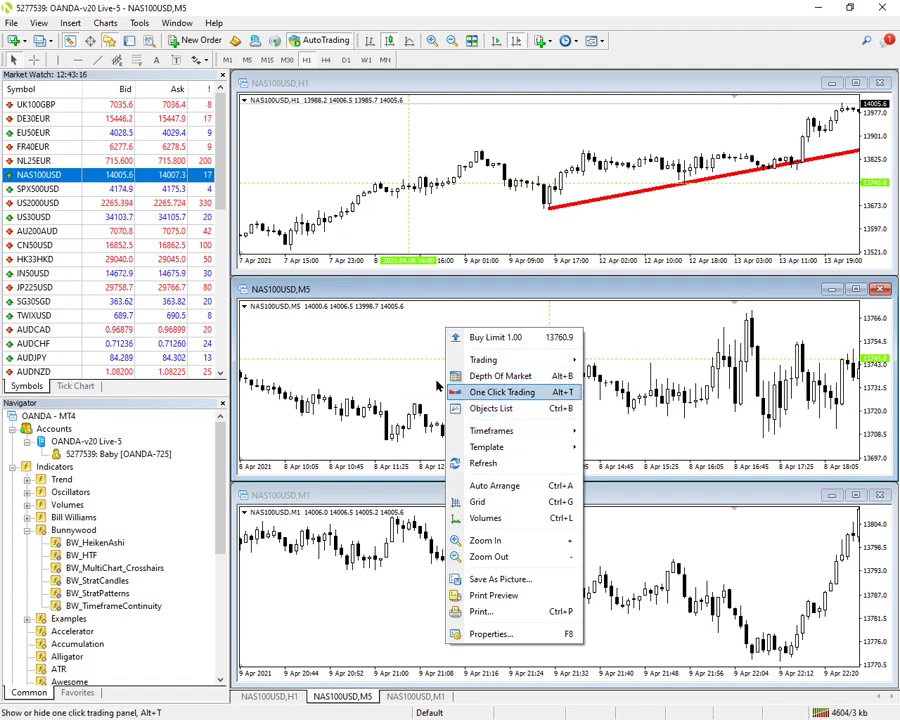
key("Escape")
left_click(489, 543)
right_click(538, 541)
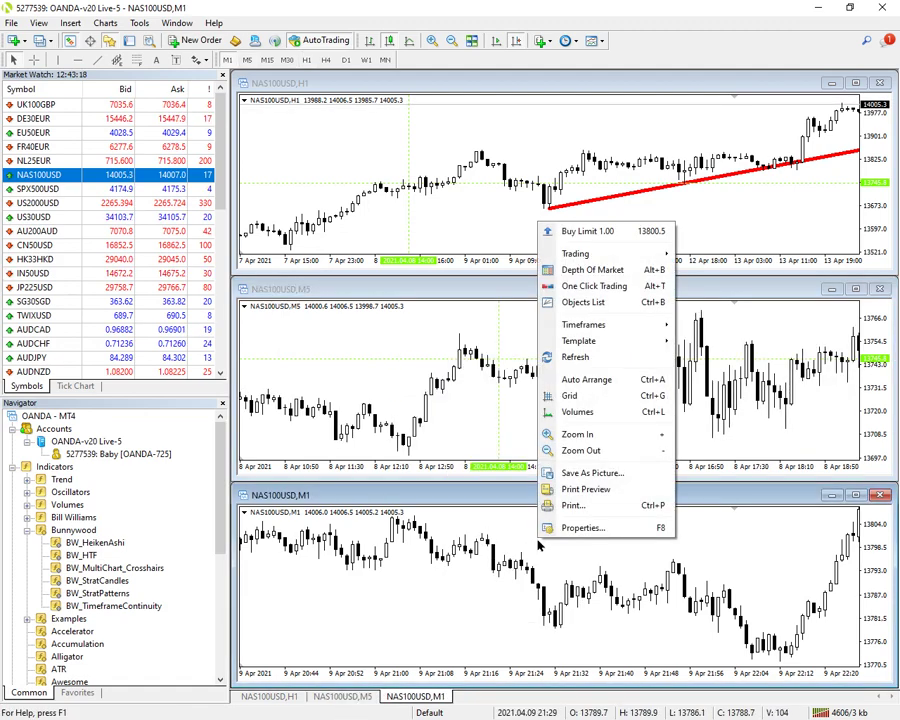
left_click(383, 368)
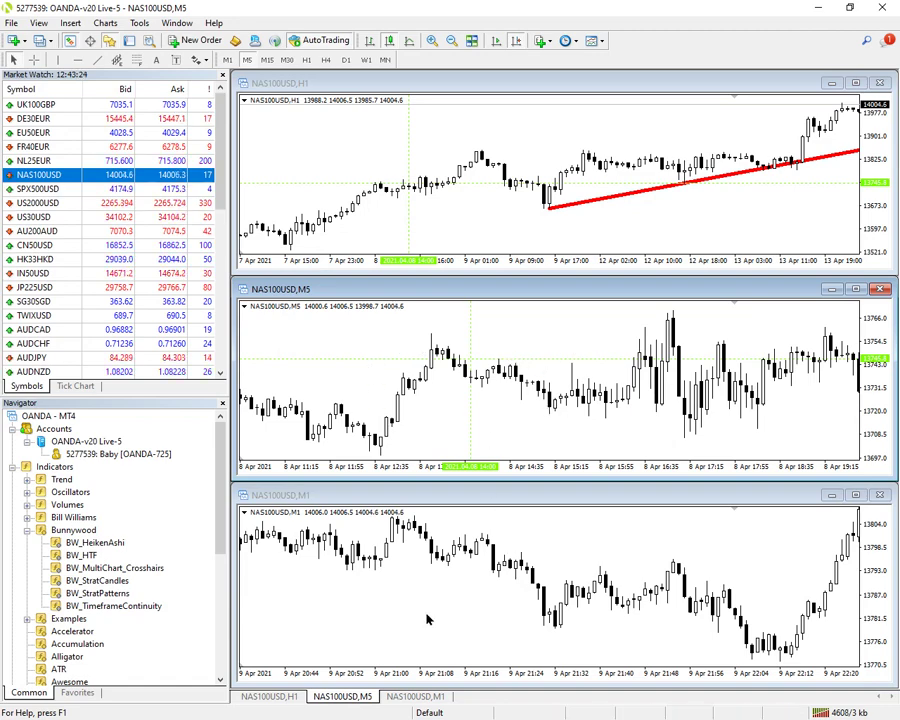
Load US30USD into the M1 chart and US2000USD into the synced H1 and M5 charts.
left_click(40, 216)
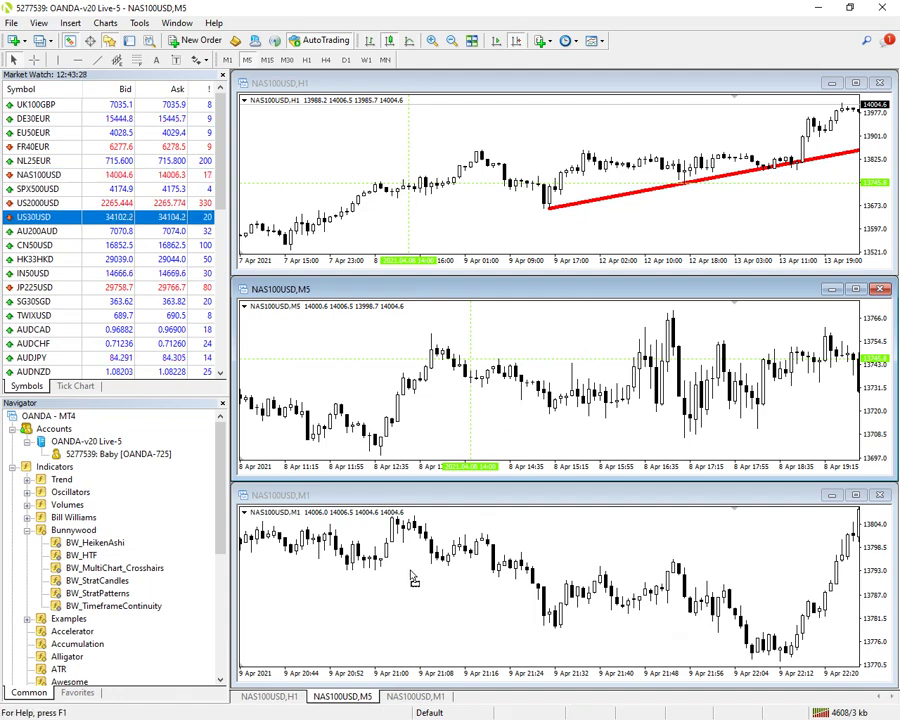
left_click_drag(413, 578, 415, 580)
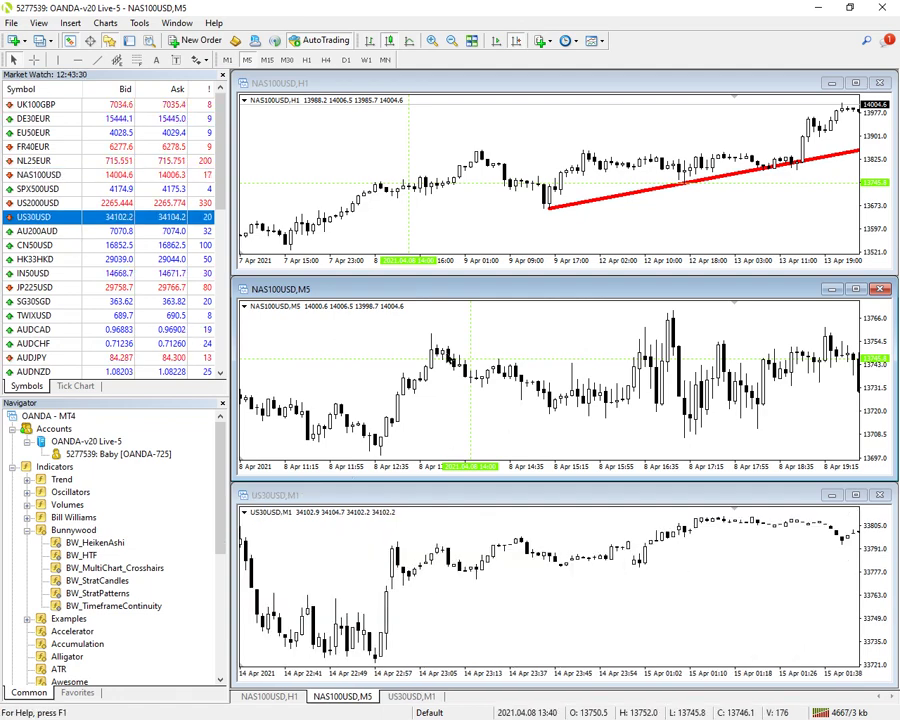
left_click(352, 182)
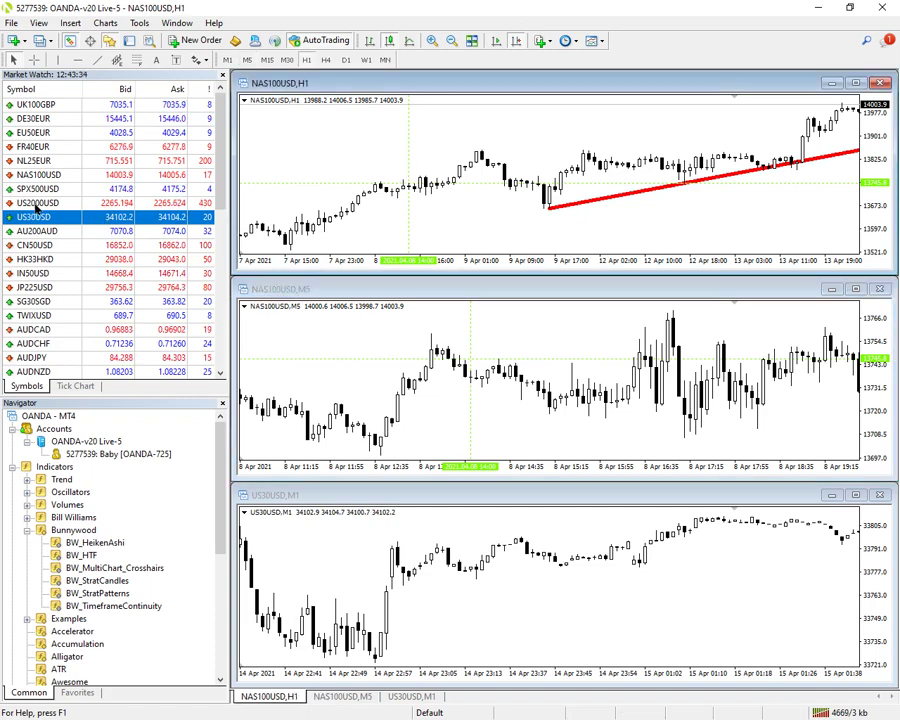
left_click_drag(38, 202, 333, 194)
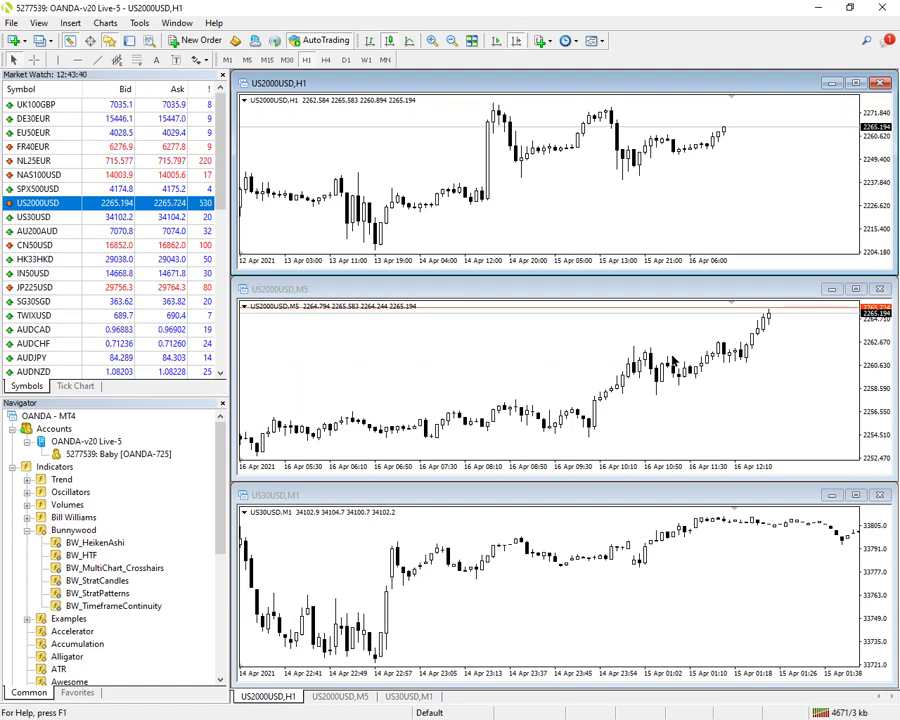
Attach BW_MultiChart_Crosshairs with default settings, then load US2000USD onto the M1 chart.
left_click(113, 568)
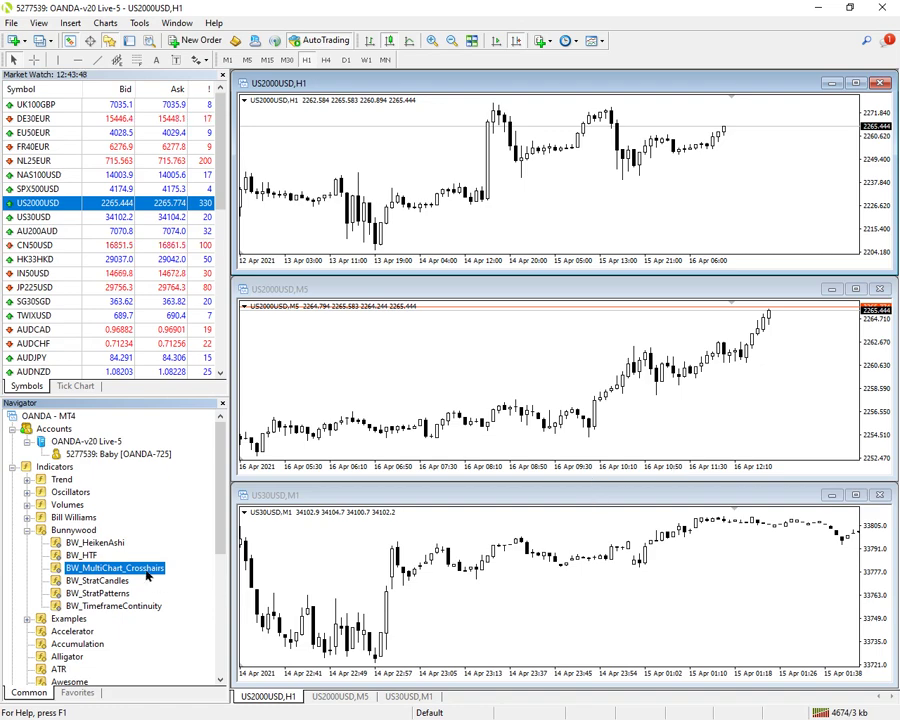
left_click_drag(147, 568, 412, 372)
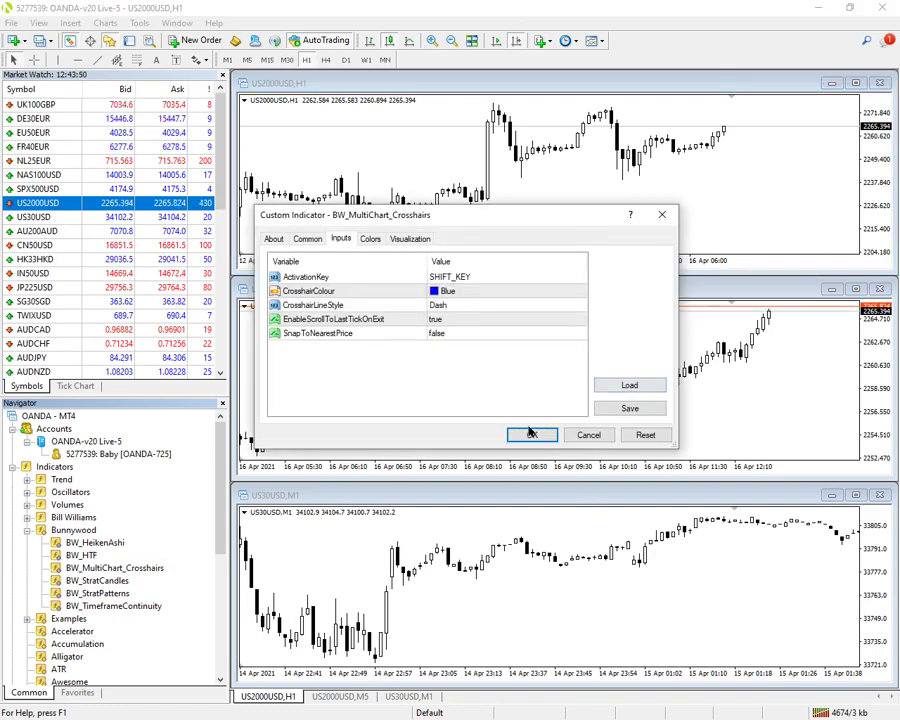
left_click(531, 433)
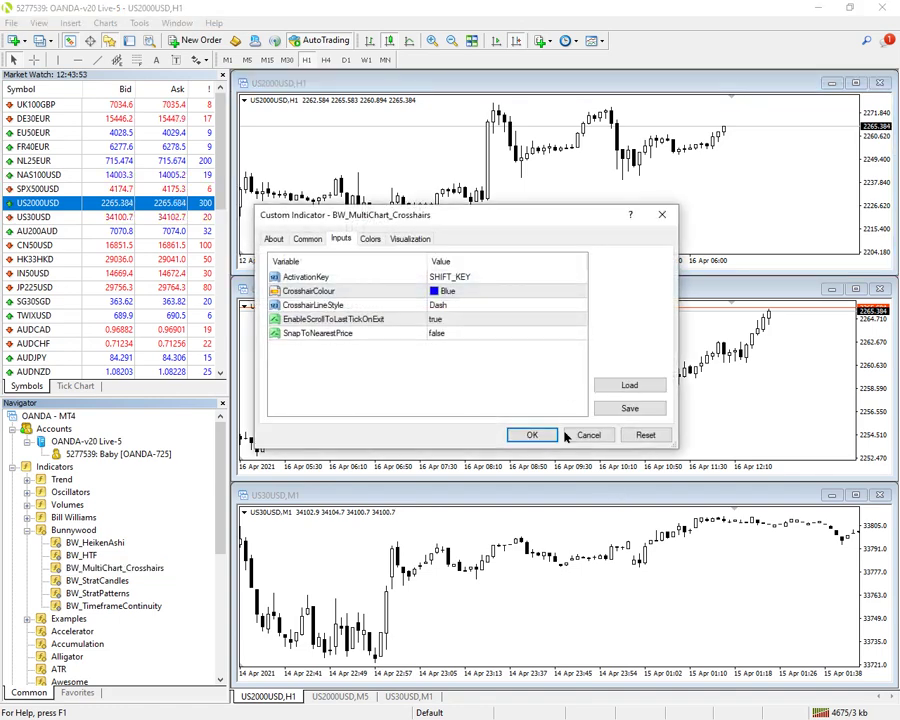
left_click(528, 432)
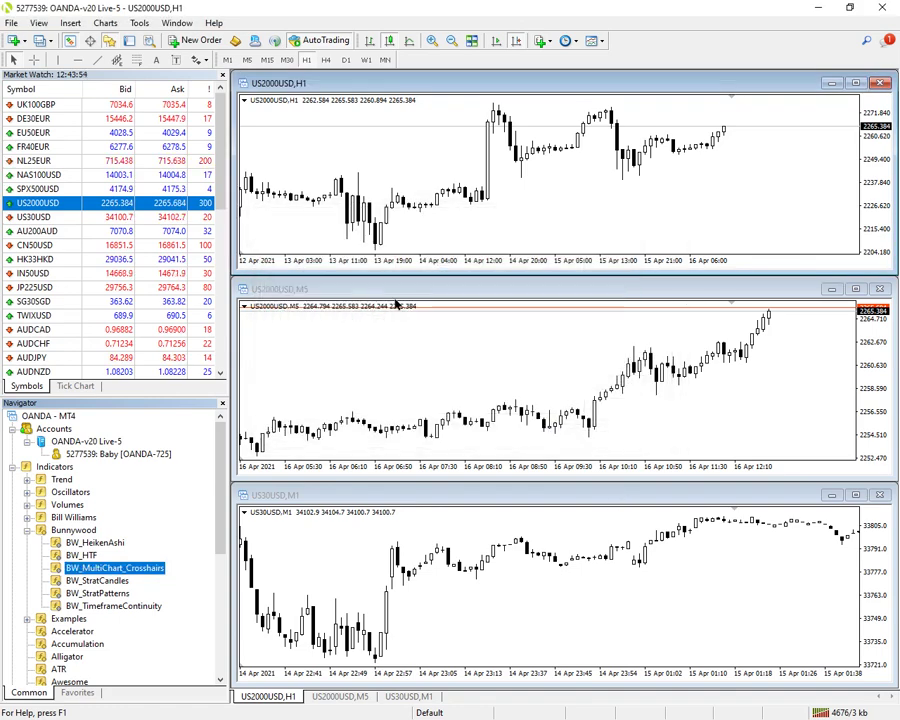
left_click(310, 514)
left_click_drag(57, 208, 510, 520)
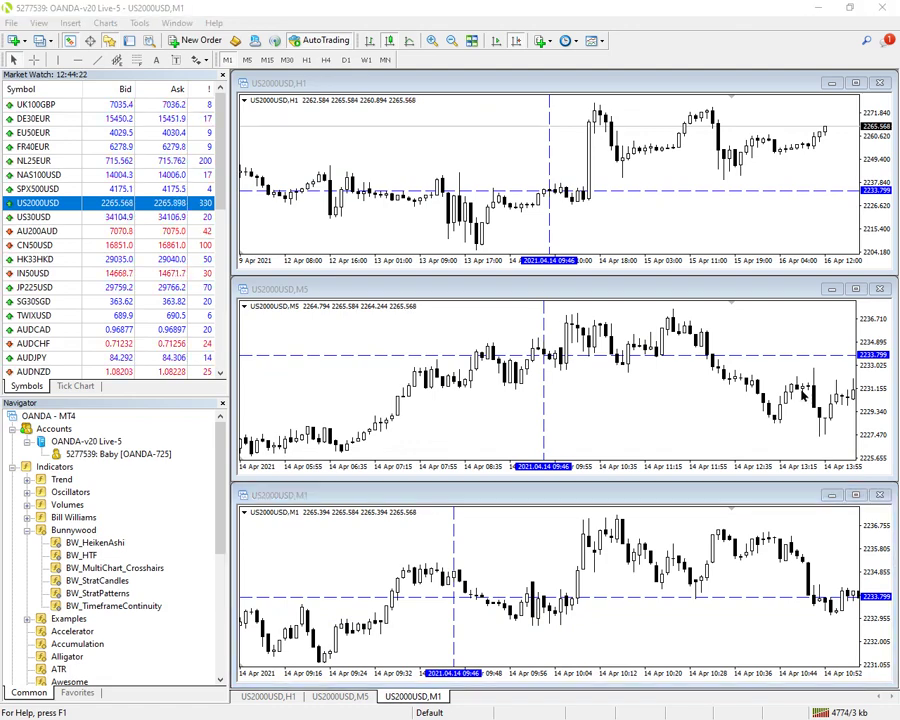
From the M5 chart's Indicators List, open BW_MultiChart_Crosshairs' About tab and follow its Copyright link.
right_click(379, 333)
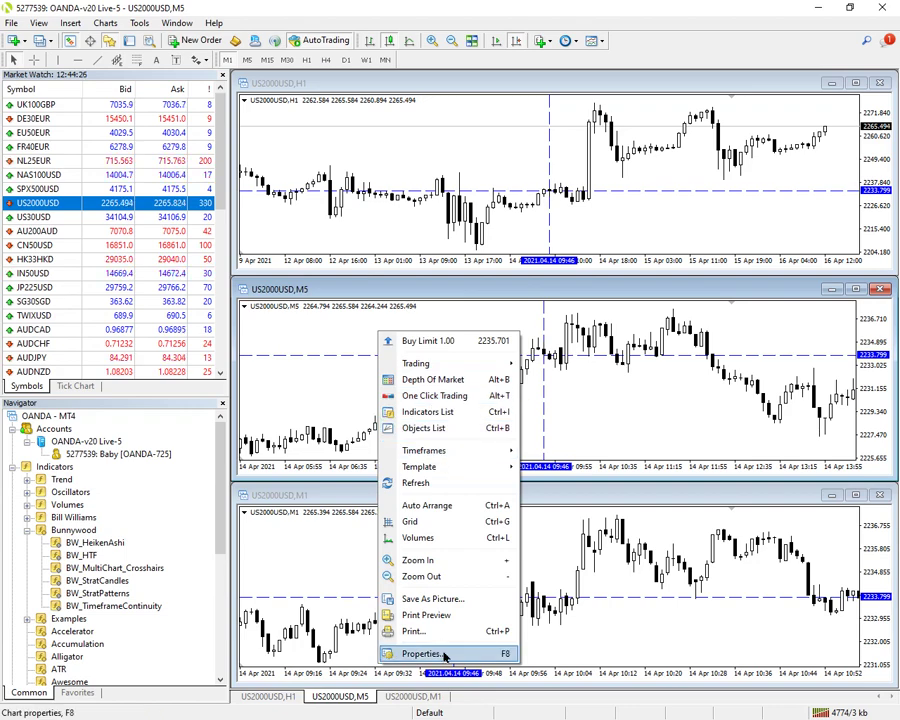
left_click(444, 412)
left_click(378, 284)
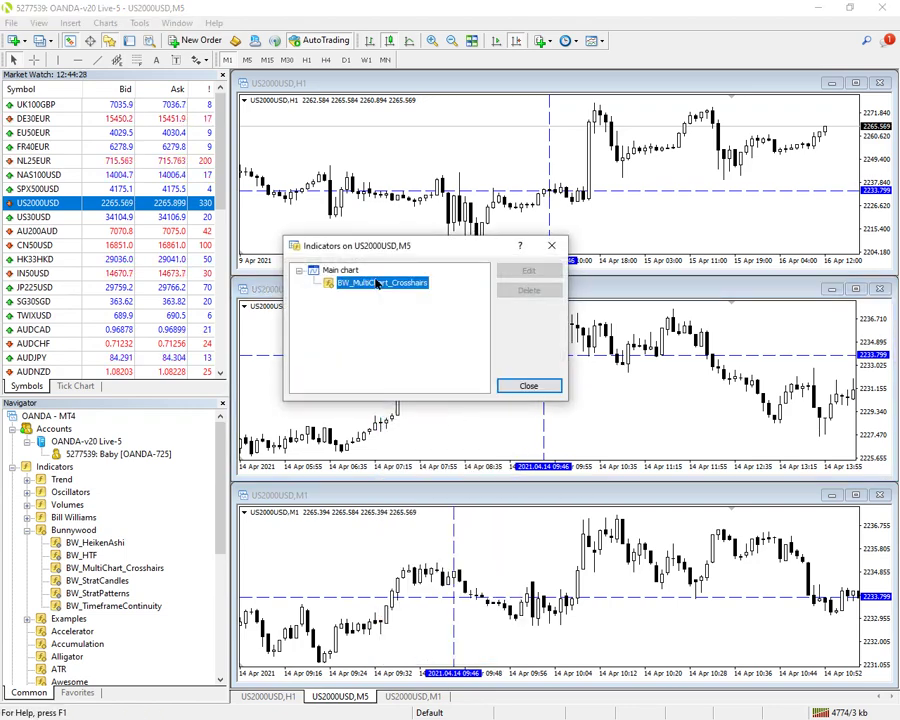
double_click(378, 284)
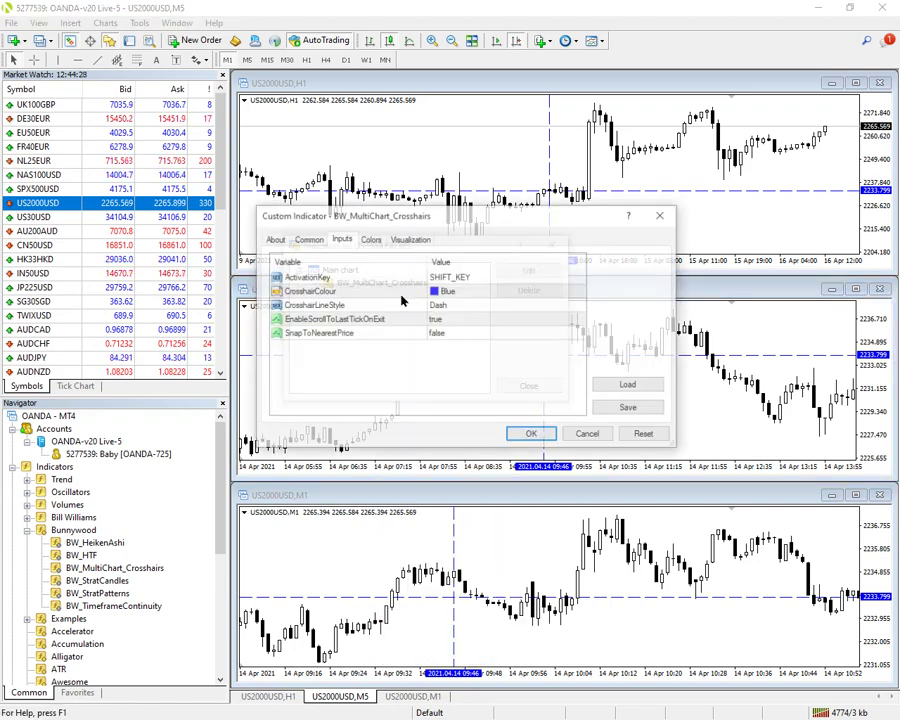
left_click(272, 238)
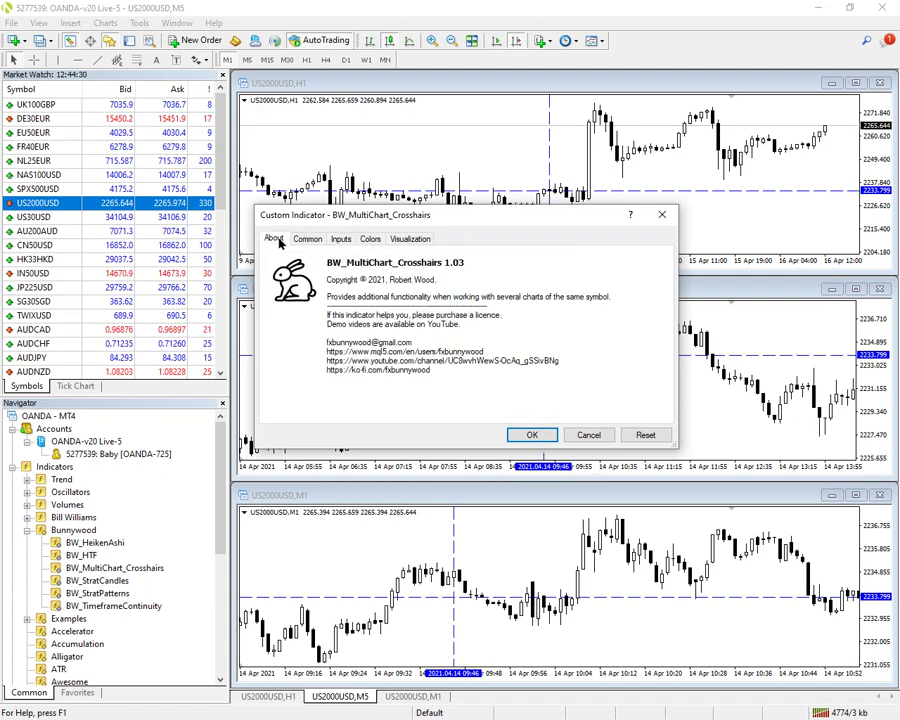
left_click(380, 284)
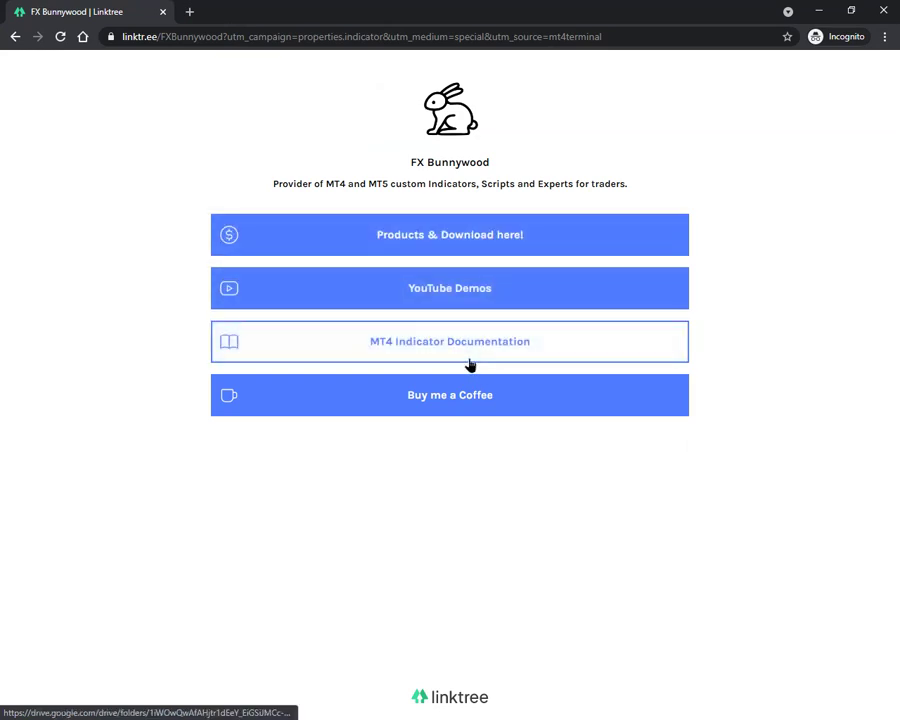
Open the MT4 Indicator Documentation link on the FX Bunnywood Linktree page.
left_click(469, 346)
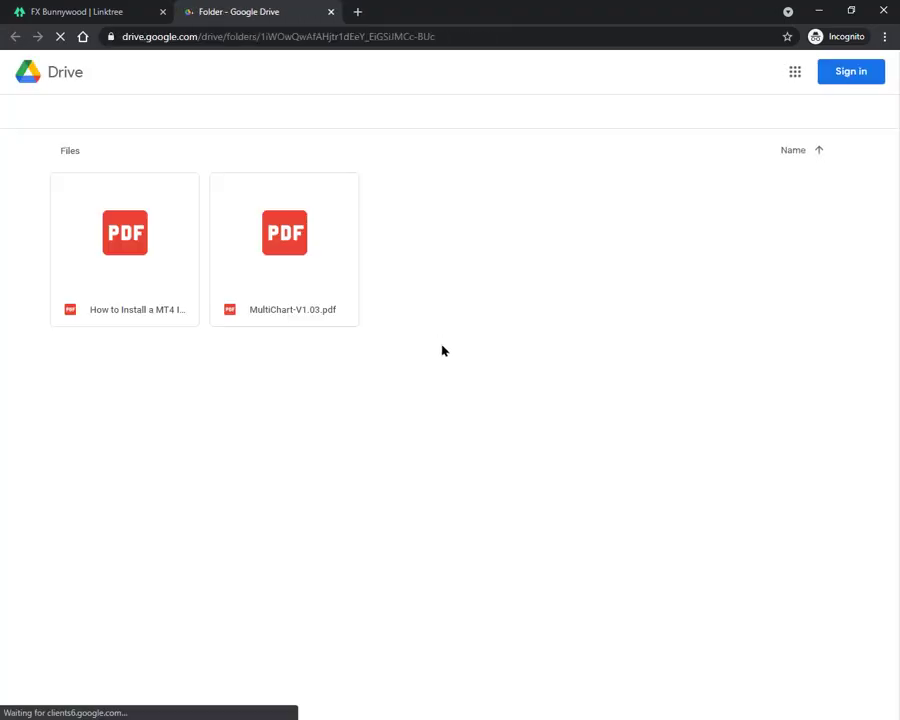